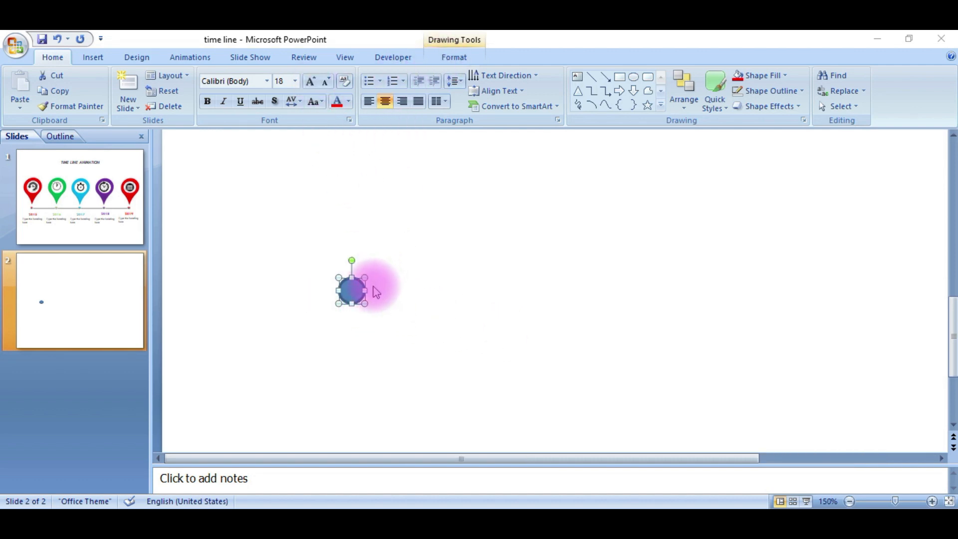
Remove the circle's outline and fill it with a grey theme color
scroll(408, 368, "up", 5)
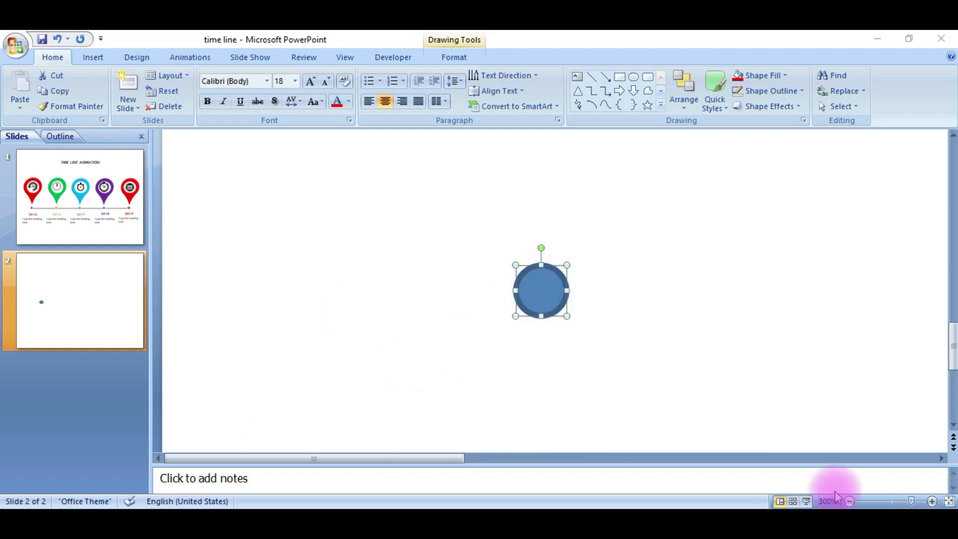
left_click(446, 59)
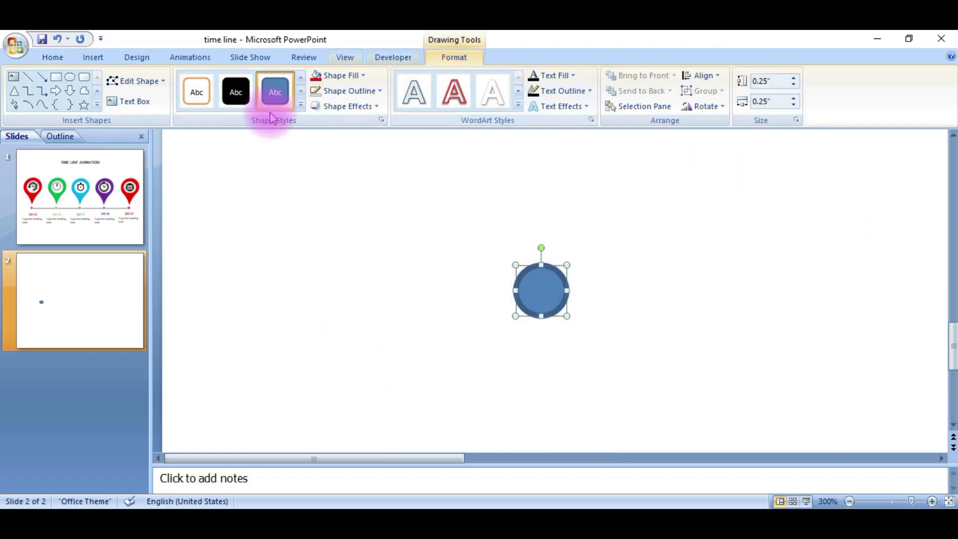
left_click(375, 92)
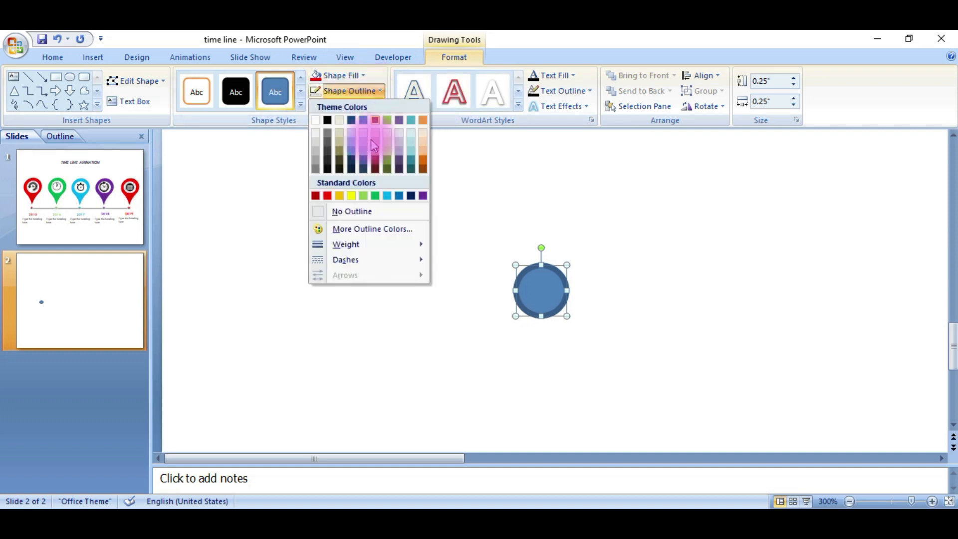
left_click(357, 216)
left_click(335, 75)
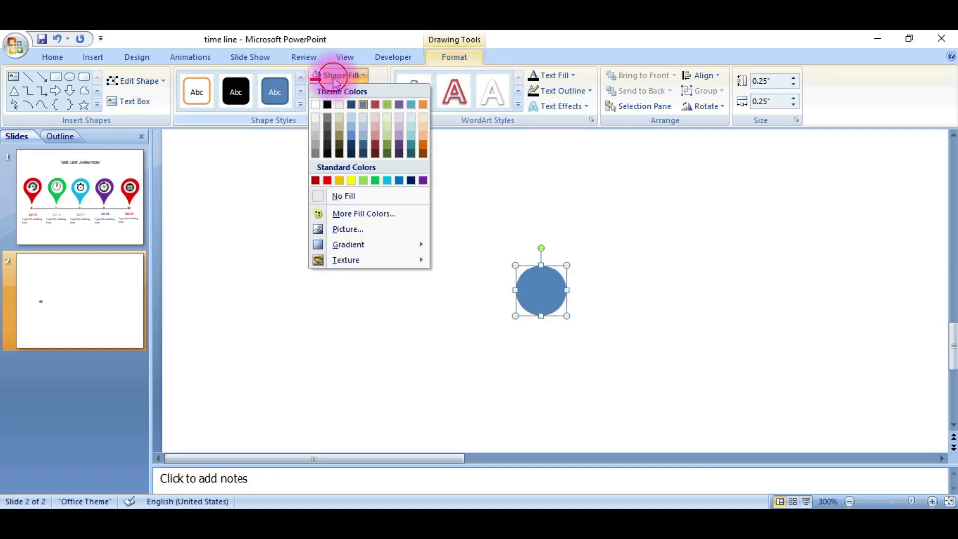
left_click(315, 151)
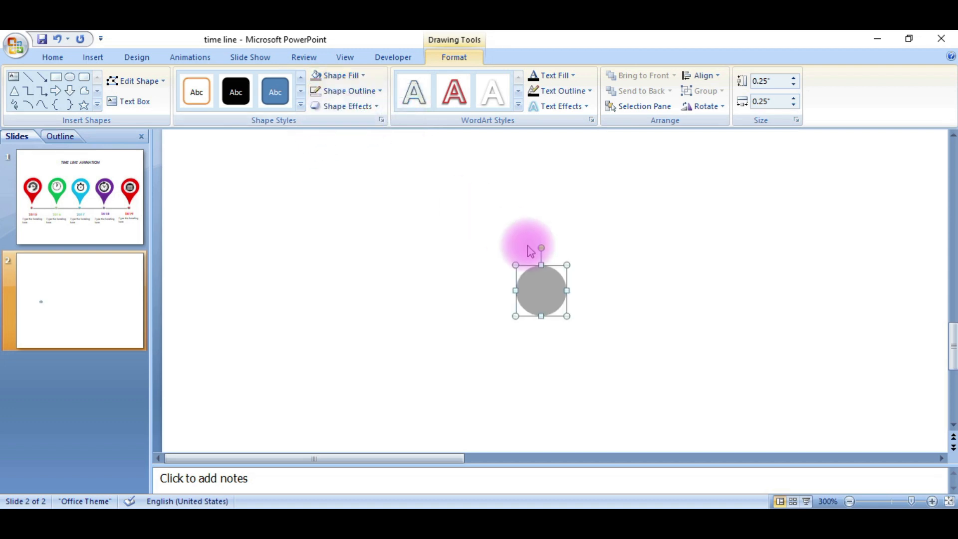
Duplicate the circle, shrink the copy to 0.17 inch, and fill it red
left_click_drag(541, 284, 585, 298)
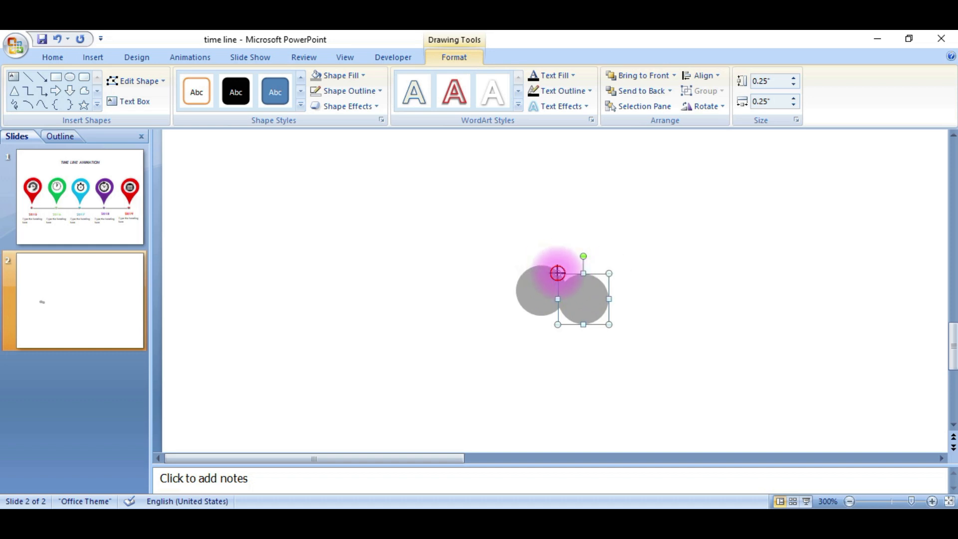
left_click_drag(576, 291, 574, 290)
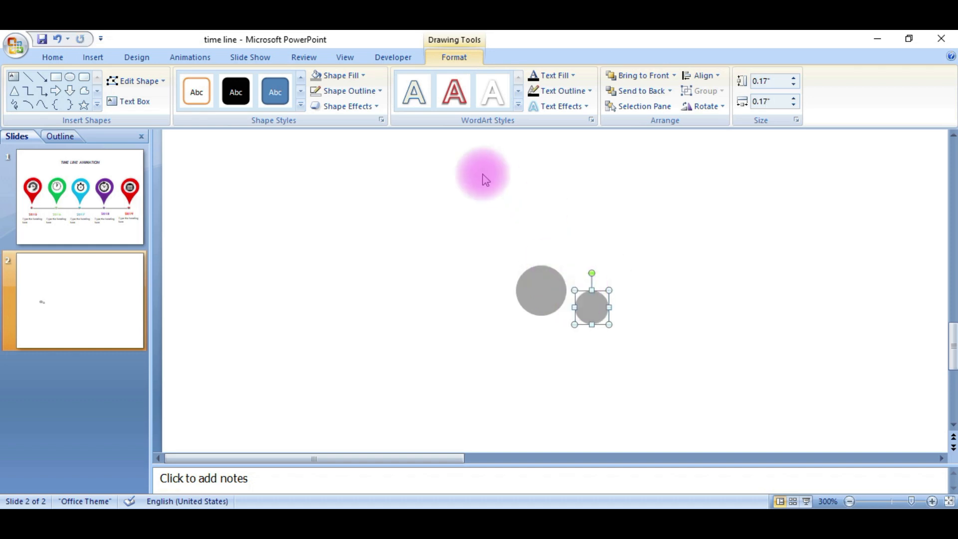
left_click(351, 77)
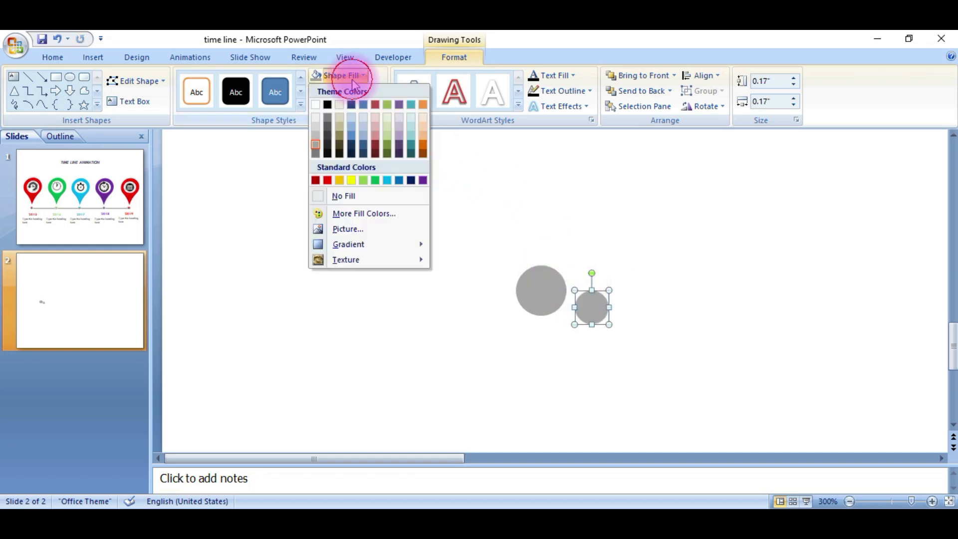
left_click(327, 180)
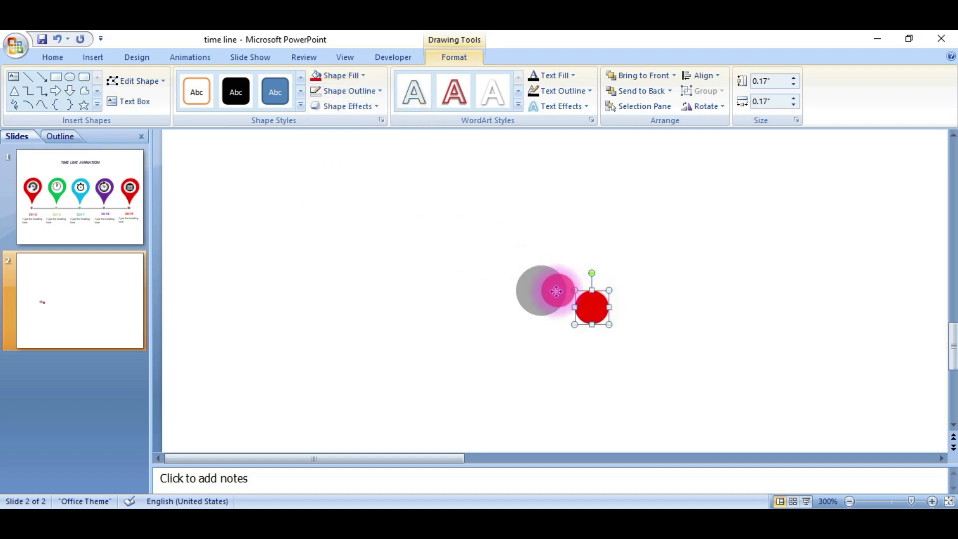
Center the red circle on the grey circle and group the two together
left_click_drag(542, 292, 541, 291)
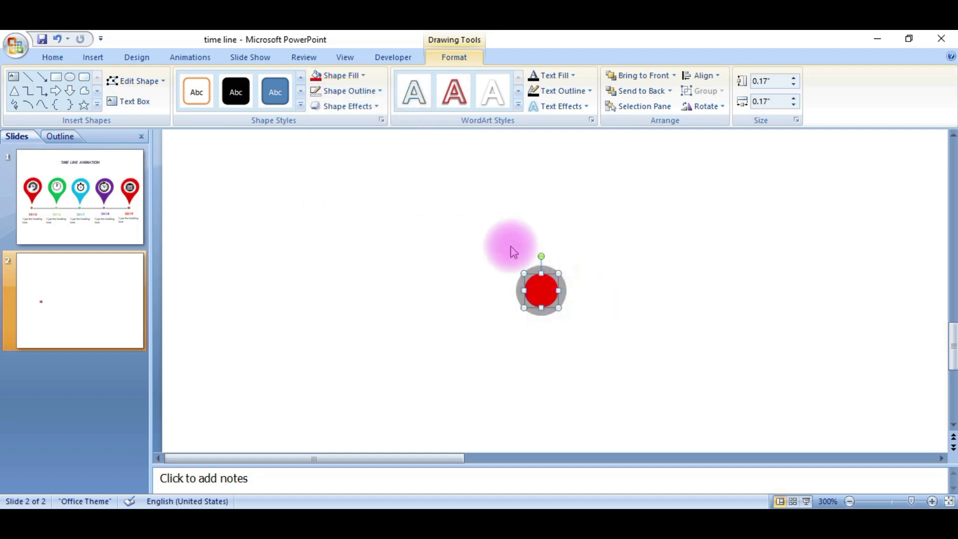
left_click_drag(495, 243, 577, 327)
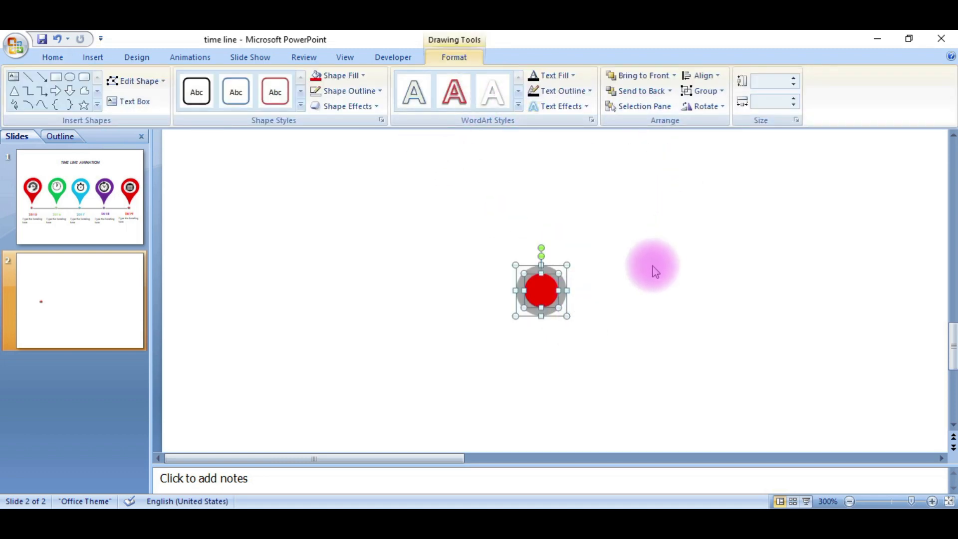
key("ctrl+shift+g")
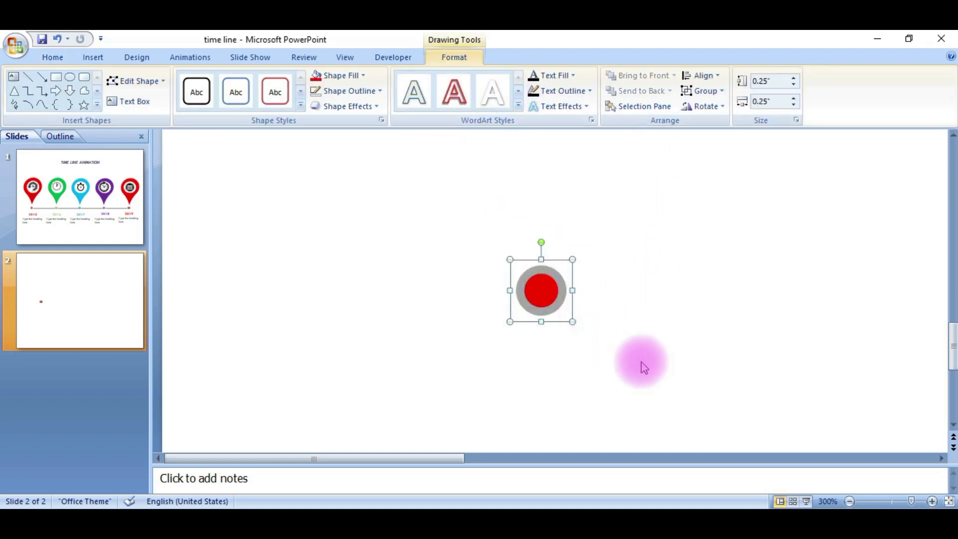
Draw a short horizontal line extending right from the grouped circle marker
scroll(608, 352, "down", 8)
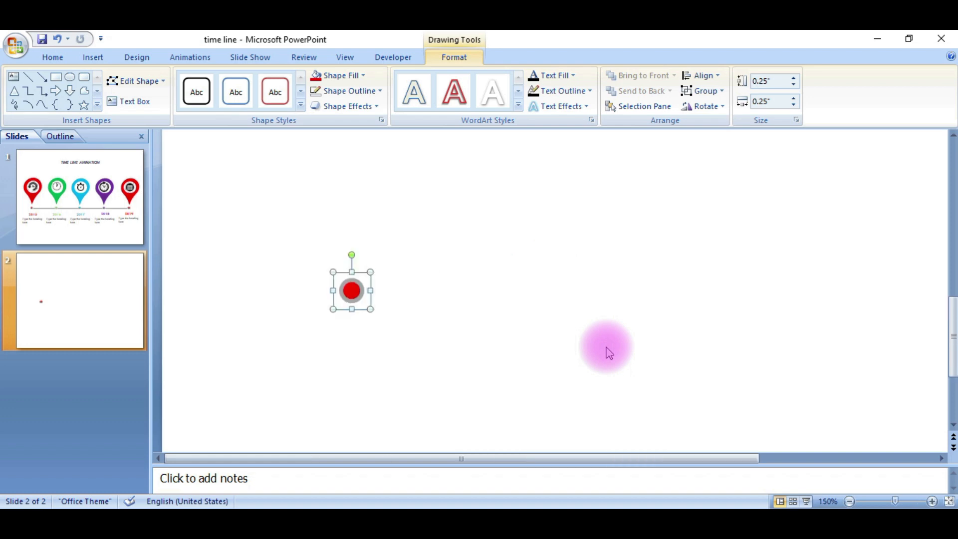
scroll(609, 353, "down", 1)
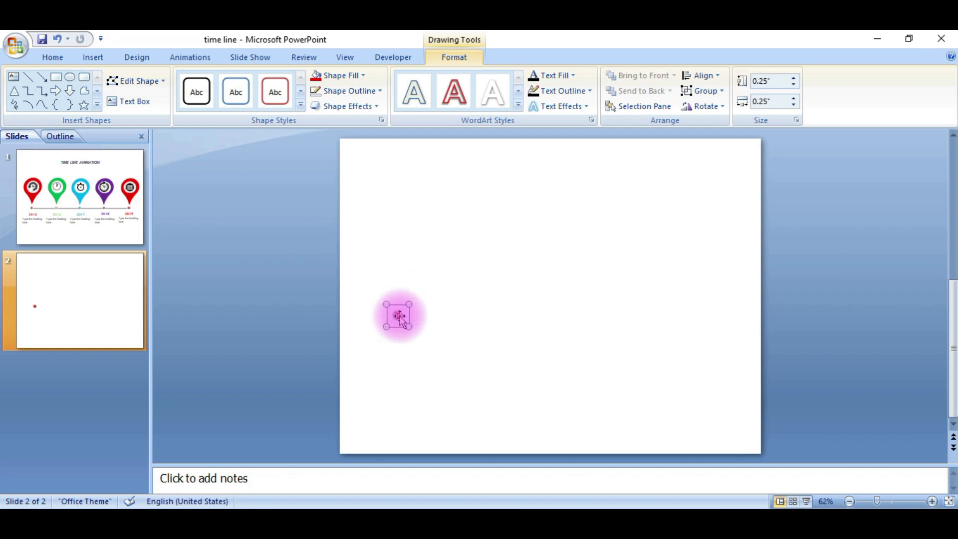
left_click(447, 313)
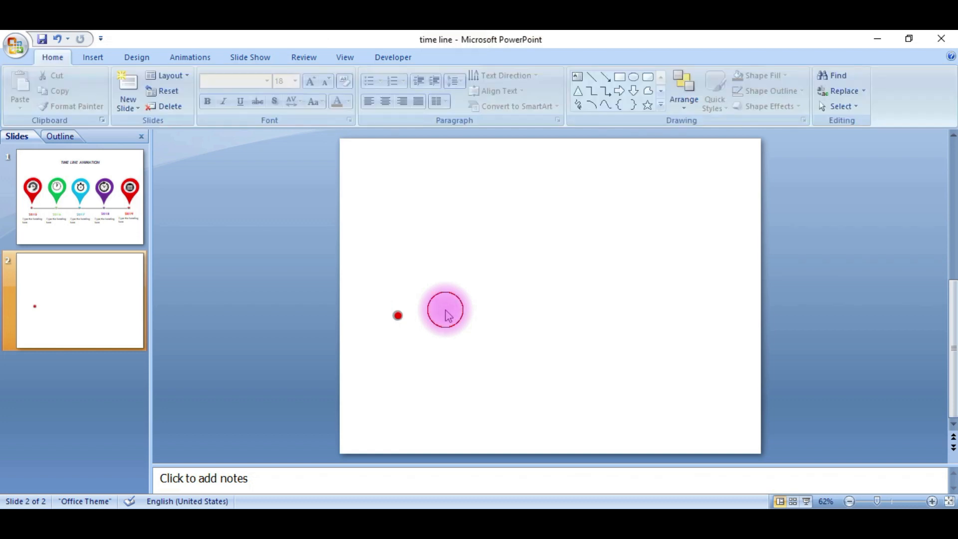
left_click(590, 77)
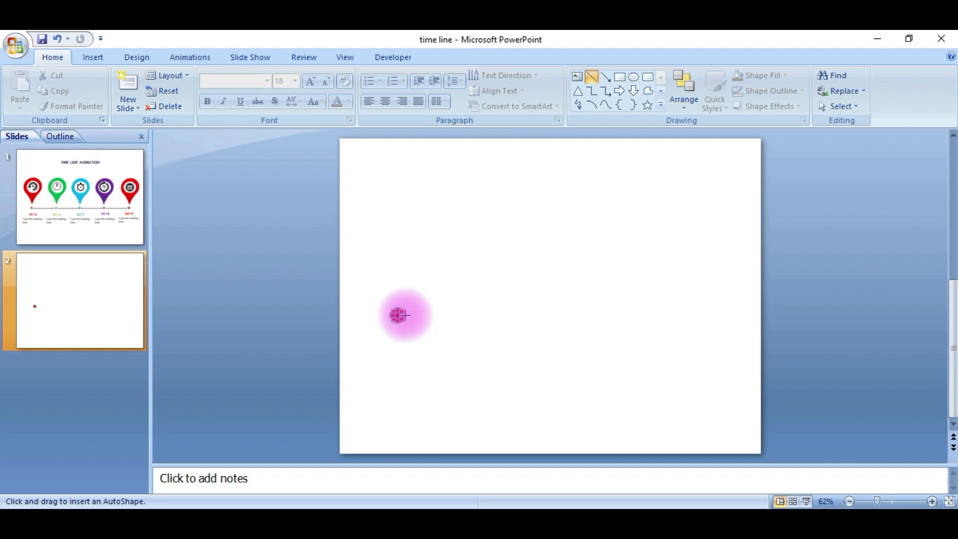
mouse_move(408, 315)
left_mouse_down()
mouse_move(467, 314)
mouse_move(459, 315)
left_mouse_up()
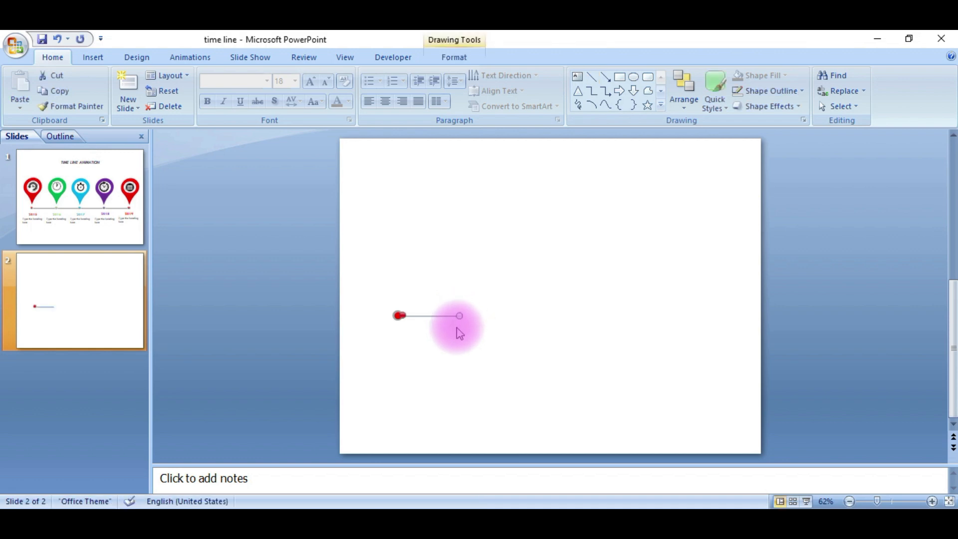
left_click(451, 57)
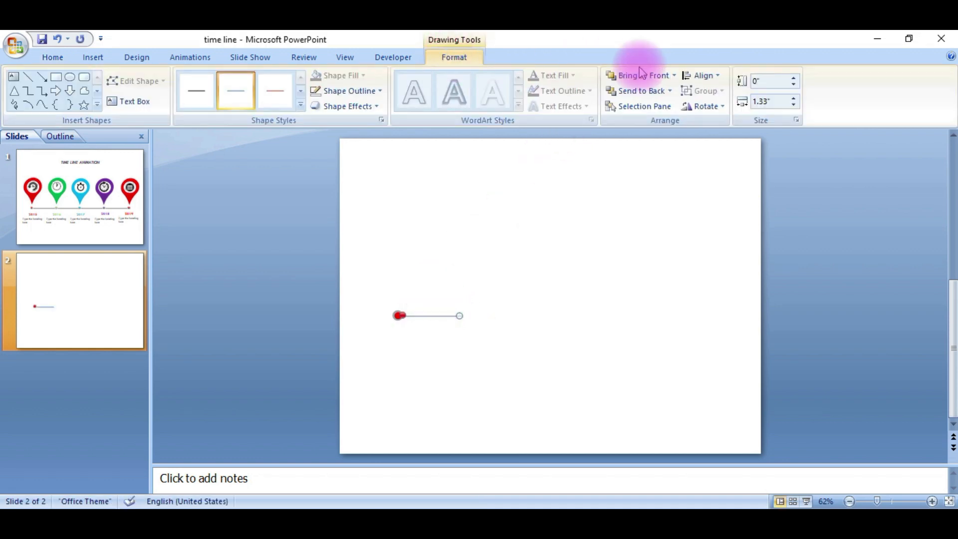
left_click(403, 337)
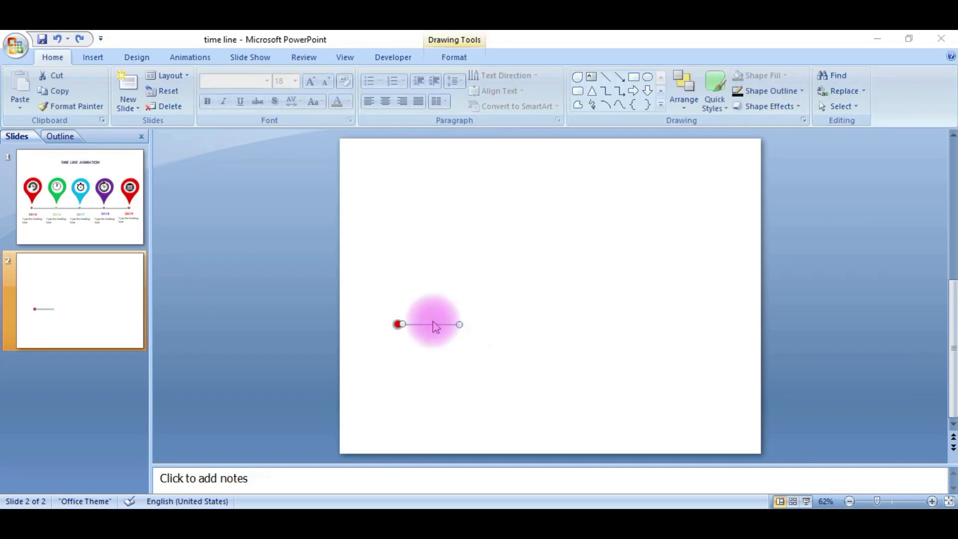
Set the line's weight to 1½ pt and its outline color to grey
left_click(447, 61)
left_click(364, 90)
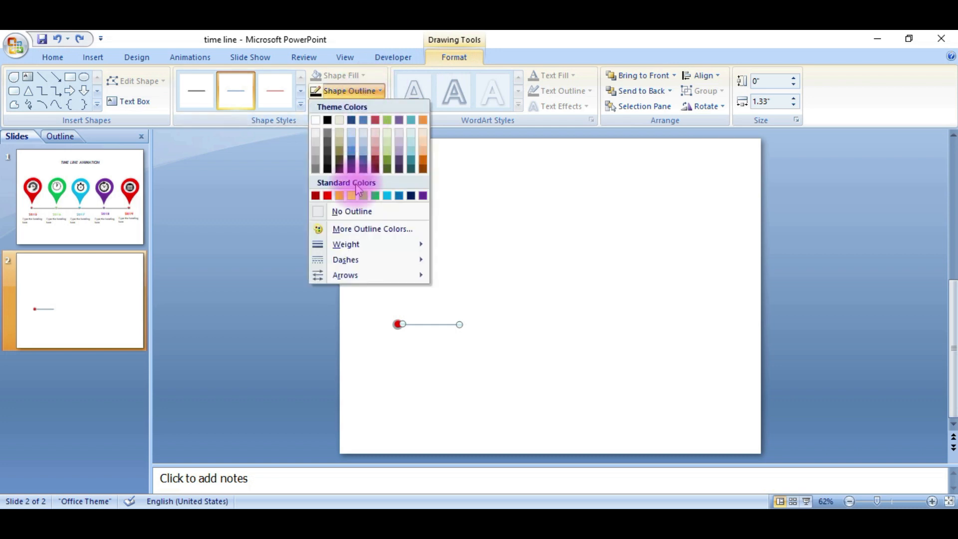
mouse_move(345, 244)
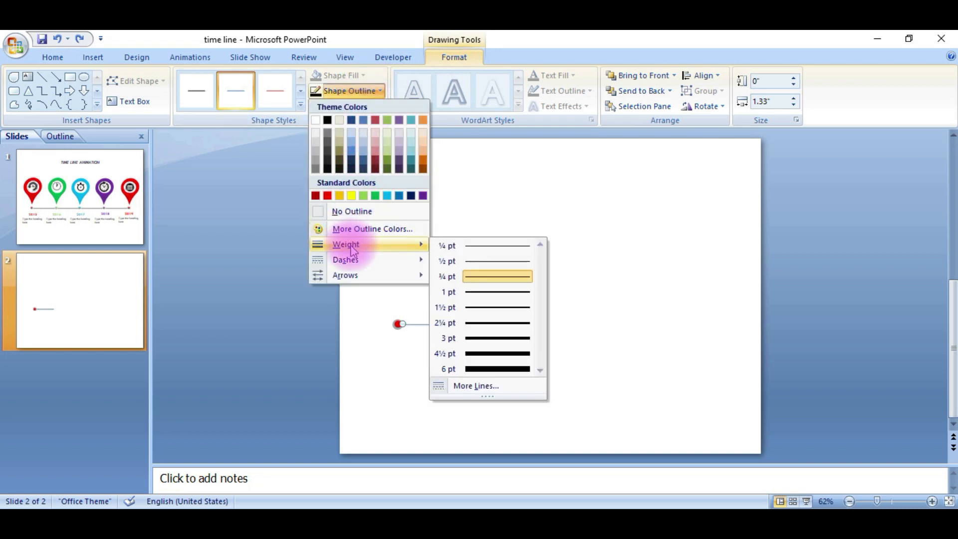
left_click(491, 307)
left_click(375, 92)
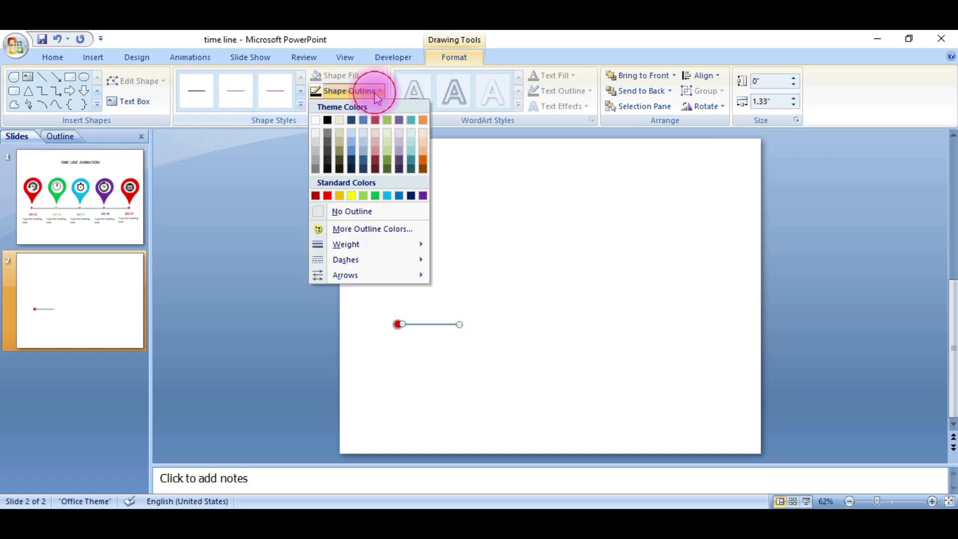
left_click(316, 169)
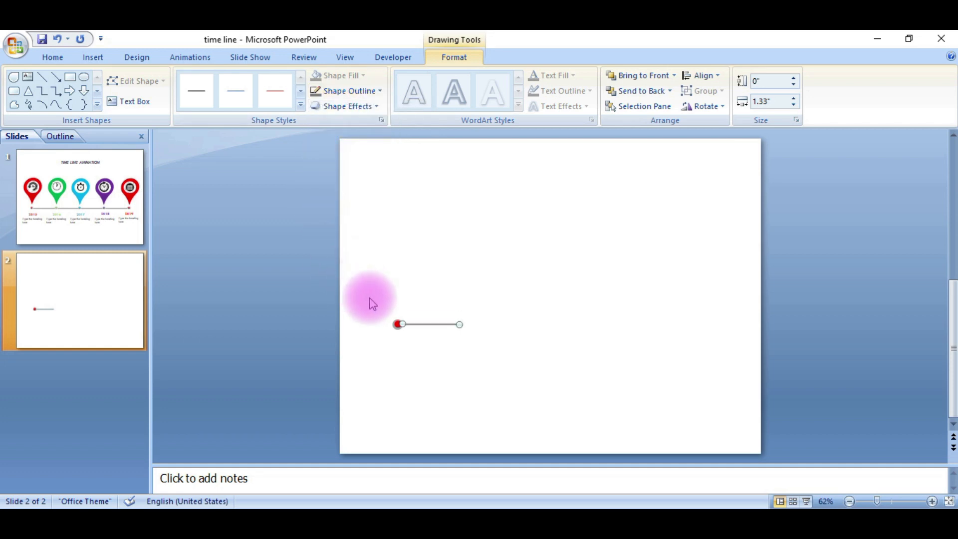
Duplicate the circle and line three times along the same horizontal row
left_click(393, 324)
left_click_drag(432, 329, 479, 326)
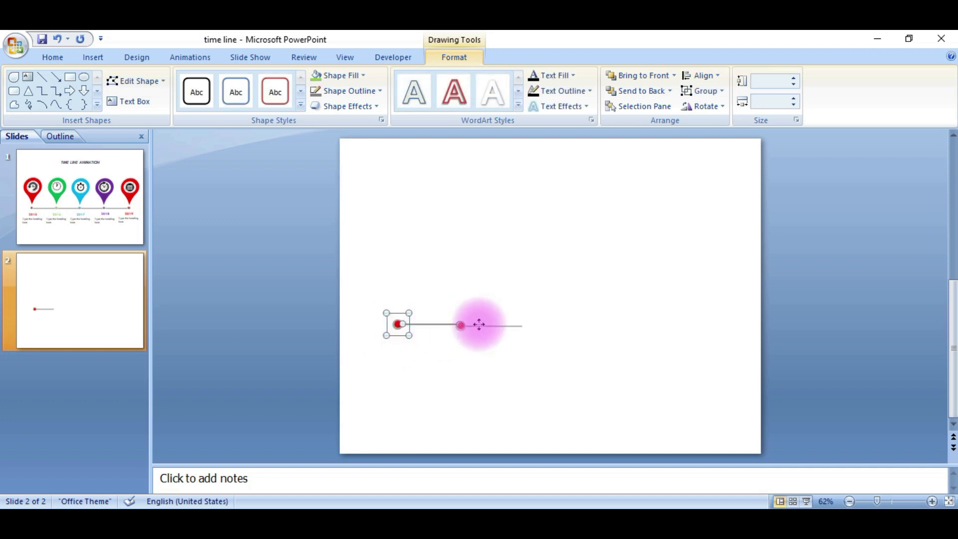
left_click_drag(478, 323, 541, 322)
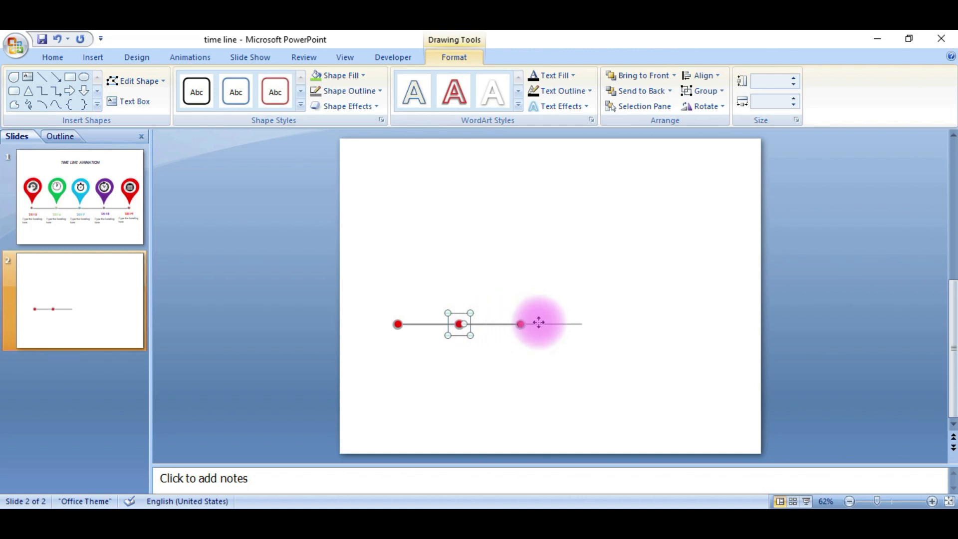
left_click_drag(539, 323, 604, 321)
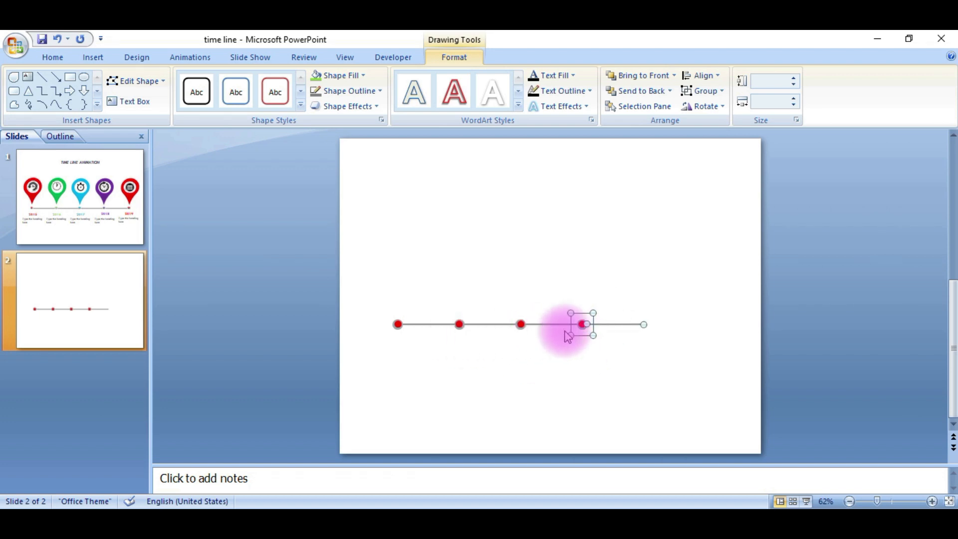
left_click(557, 377)
Copy a circle marker to the right end of the last line segment
left_click(582, 324)
left_click_drag(587, 329, 644, 322)
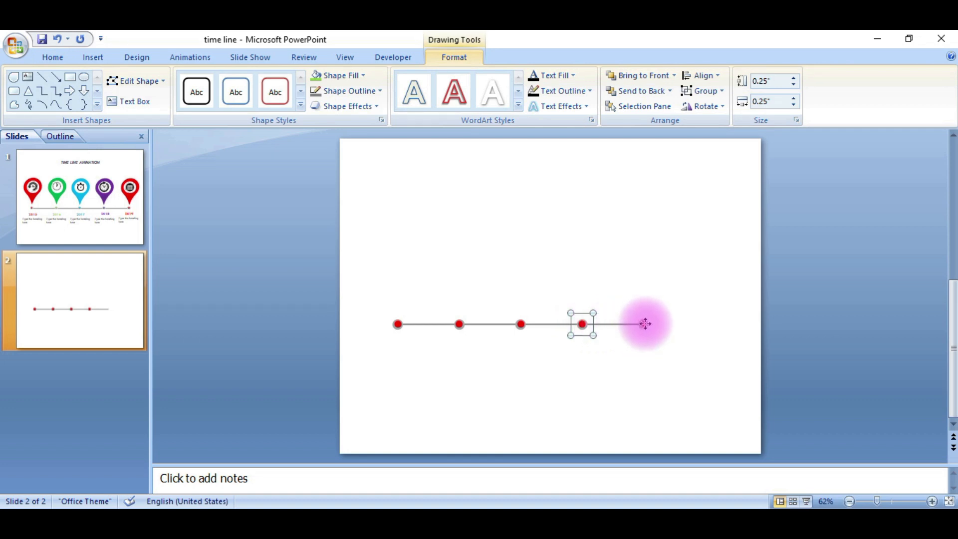
left_click_drag(644, 325, 643, 324)
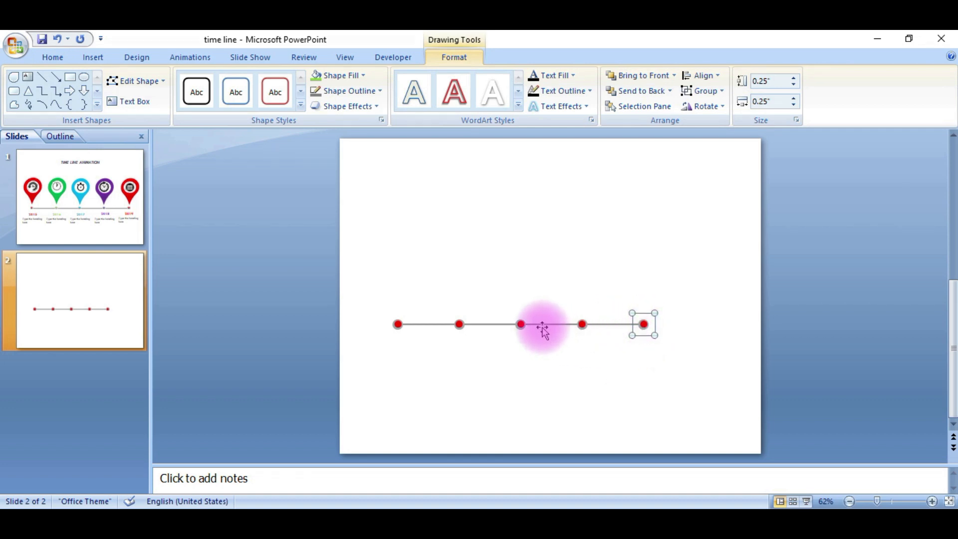
left_click(550, 367)
Select all timeline markers and lines and nudge them slightly right and down
left_click_drag(368, 293, 674, 358)
key("Right")
key("Right")
key("Right")
key("Right")
key("Right")
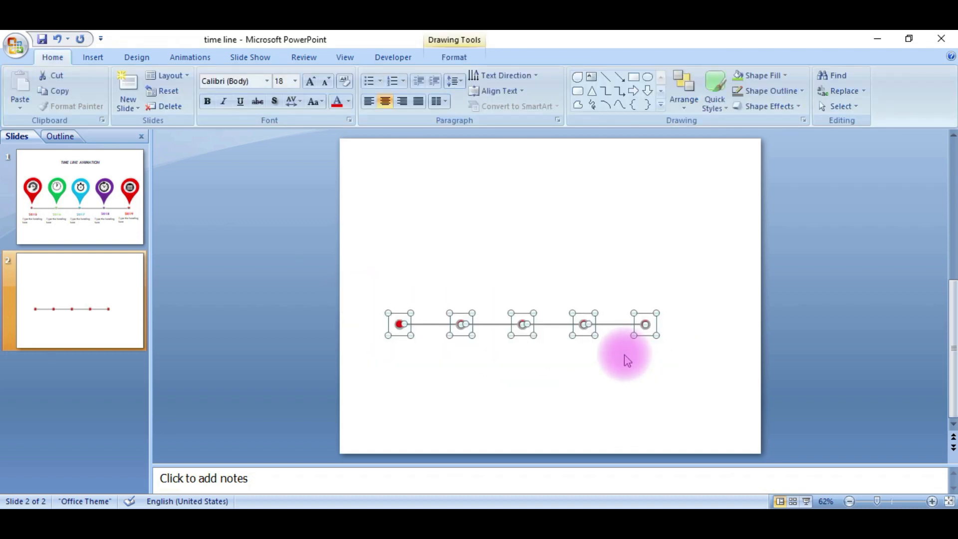
key("Right")
key("Right")
key("Right")
key("Right")
key("Down")
key("Down")
key("Down")
key("Down")
key("Down")
key("Down")
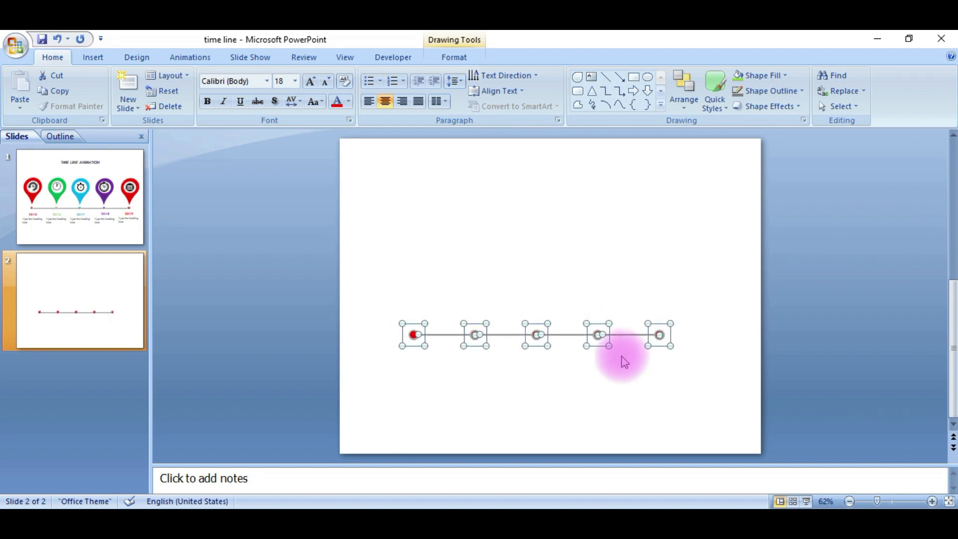
left_click(533, 384)
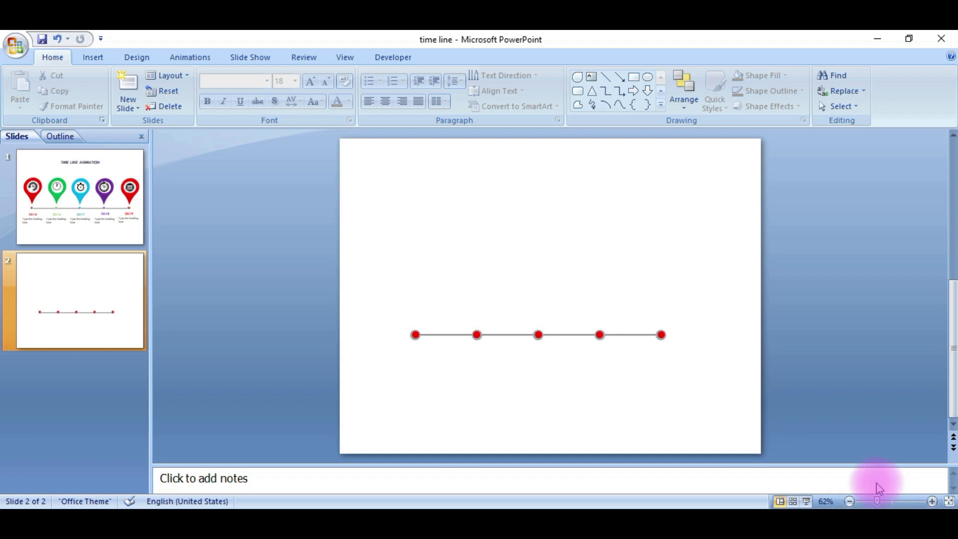
Fill the second circle marker's inner circle green
scroll(701, 342, "up", 4, "ctrl")
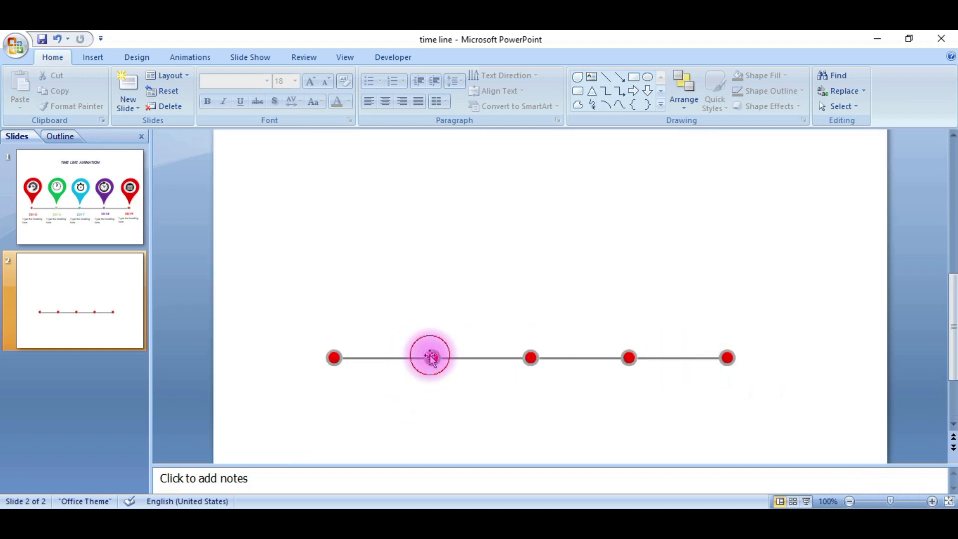
left_click(432, 357)
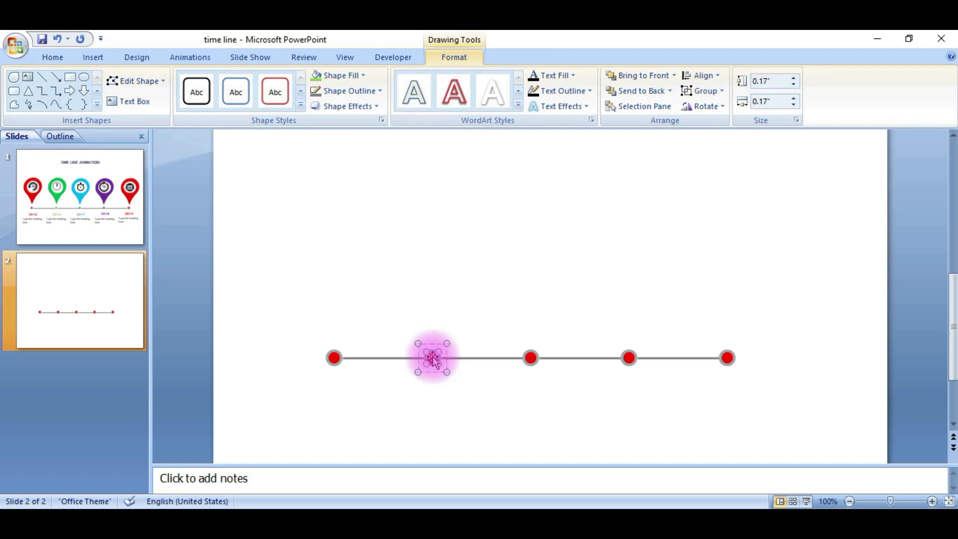
left_click(339, 76)
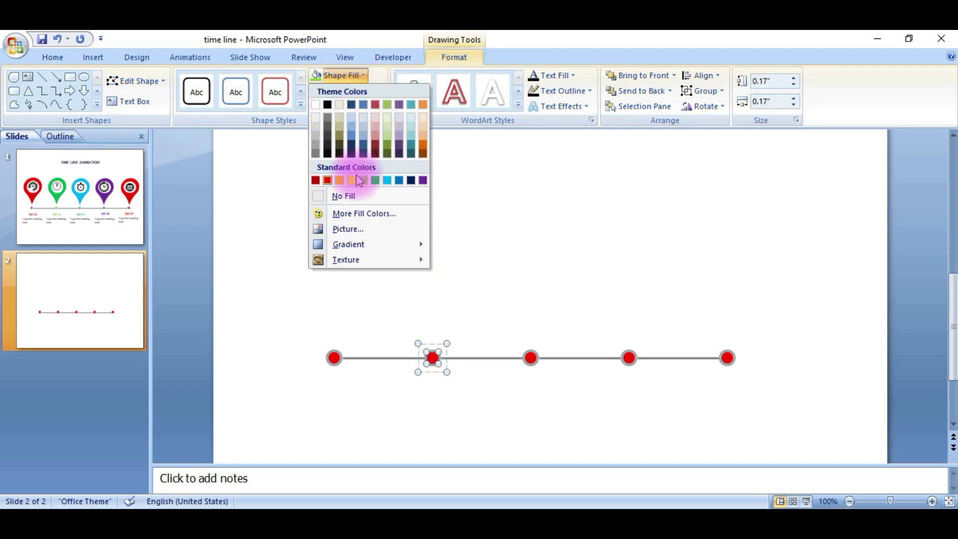
left_click(377, 180)
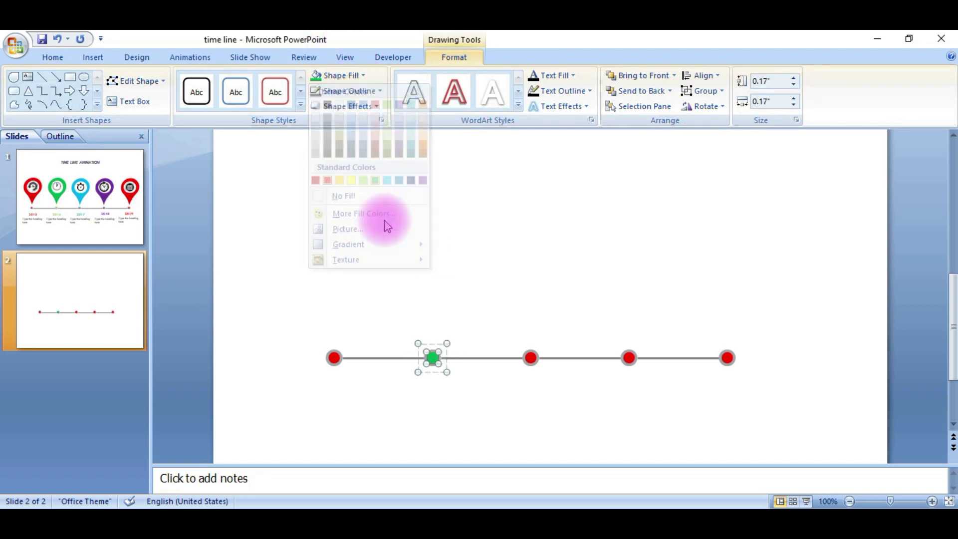
Fill the third marker's inner circle light blue and the fourth marker's inner circle purple
left_click(530, 358)
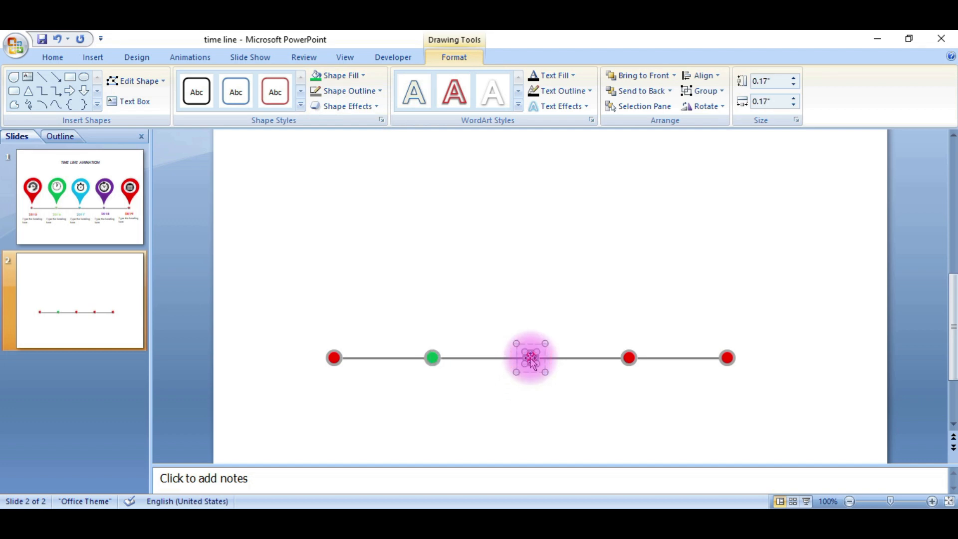
left_click(331, 76)
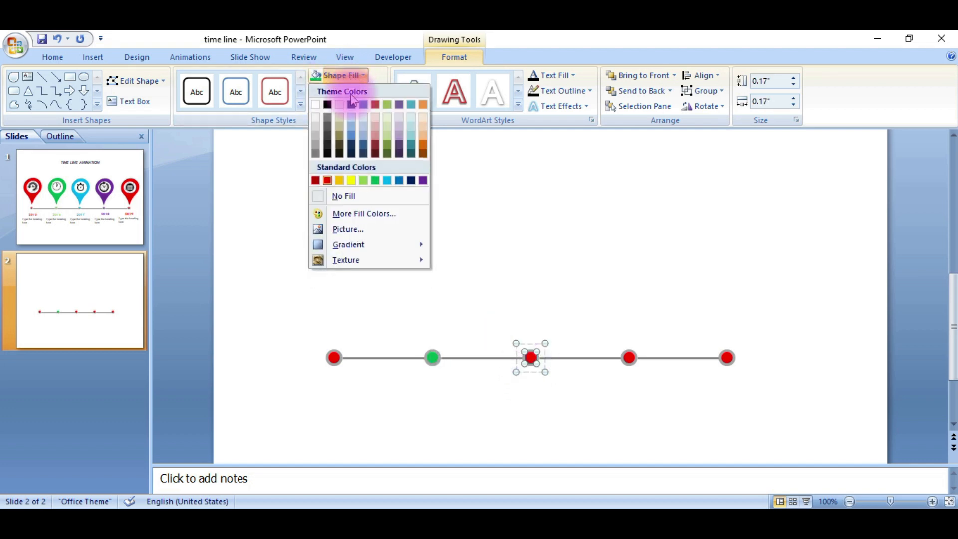
left_click(389, 180)
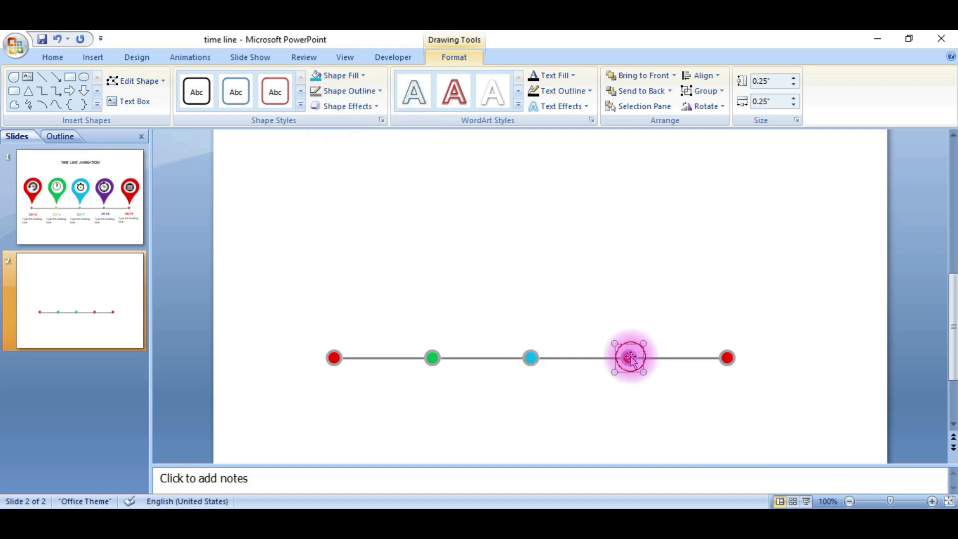
left_click(357, 76)
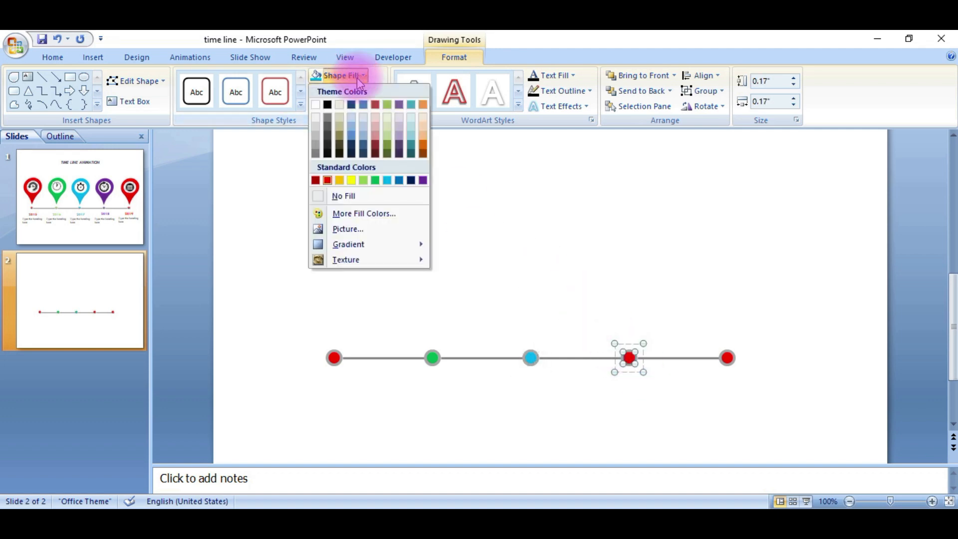
left_click(423, 180)
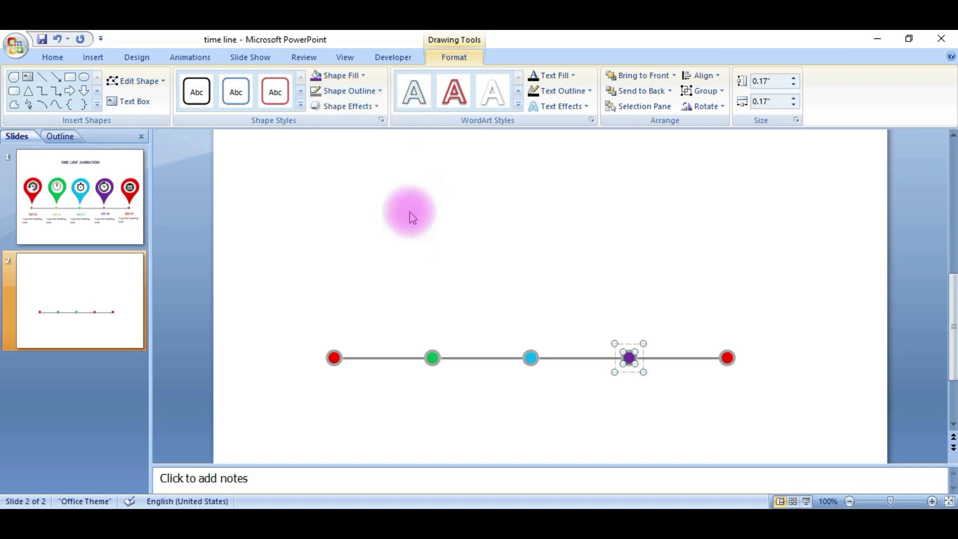
left_click(653, 332)
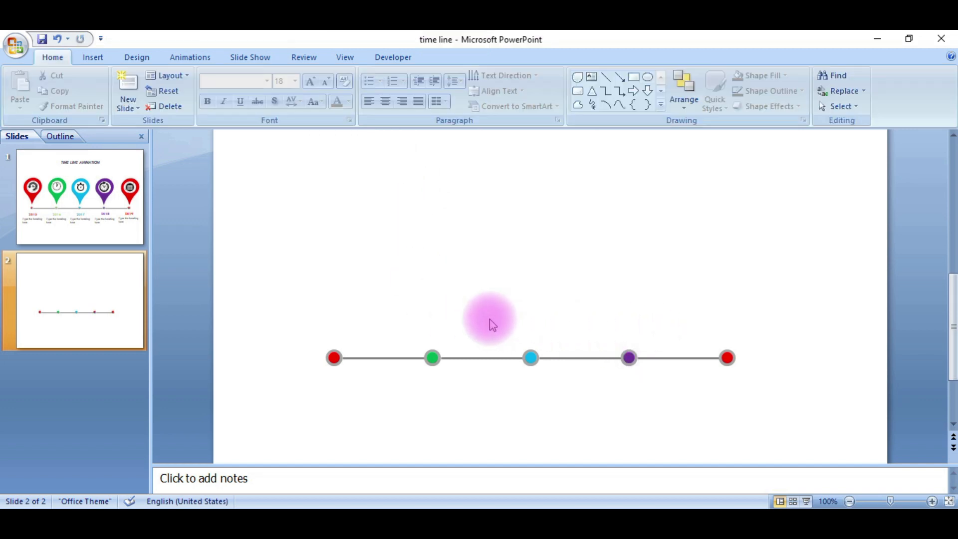
Draw a teardrop shape about 1.21 by 1.25 inches above the first marker and rotate it so its point faces down
scroll(506, 314, "down", 3)
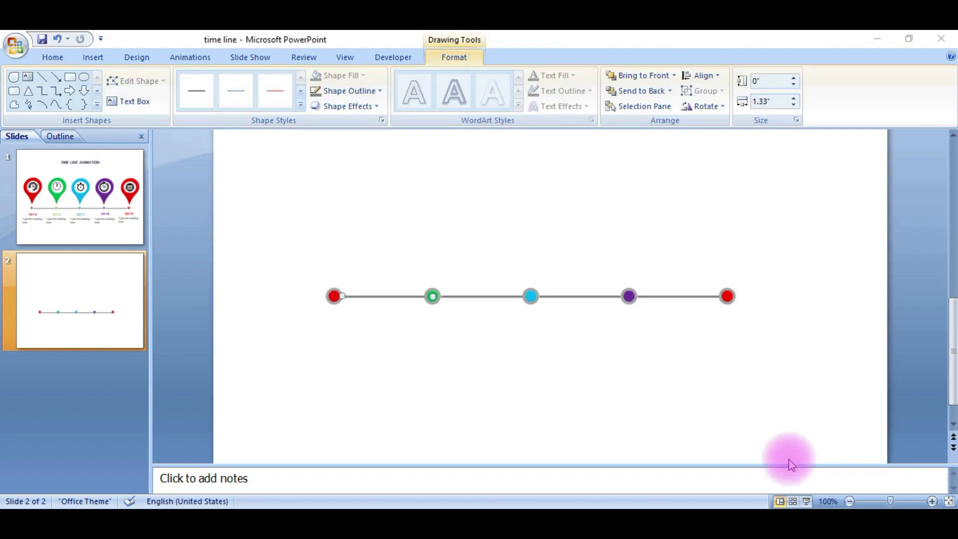
scroll(538, 367, "down", 3)
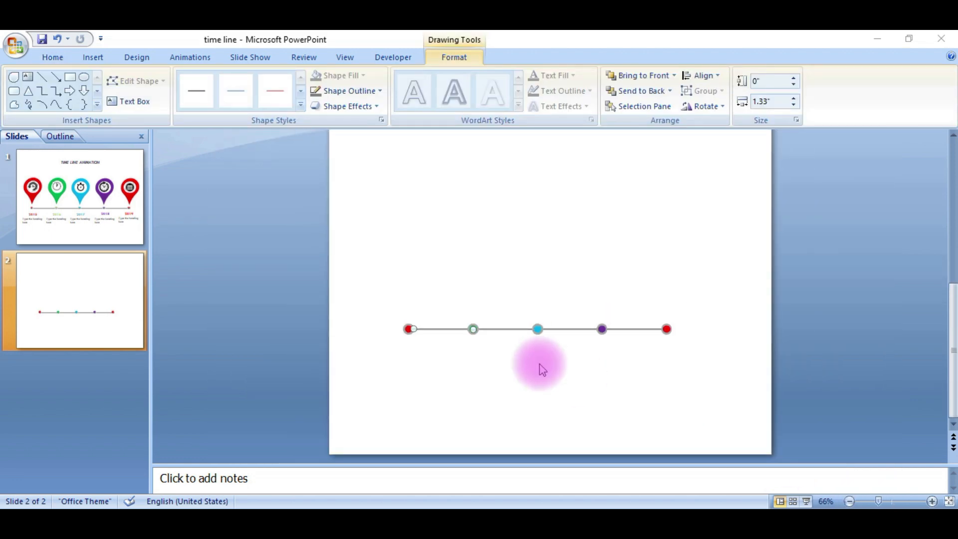
scroll(539, 364, "down", 1)
left_click(433, 310)
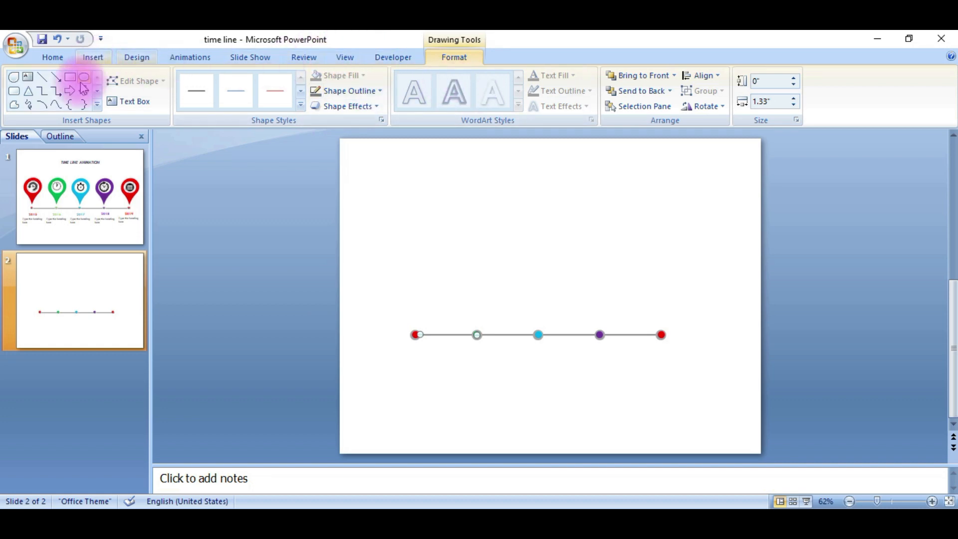
left_click(13, 77)
left_click_drag(395, 264, 449, 314)
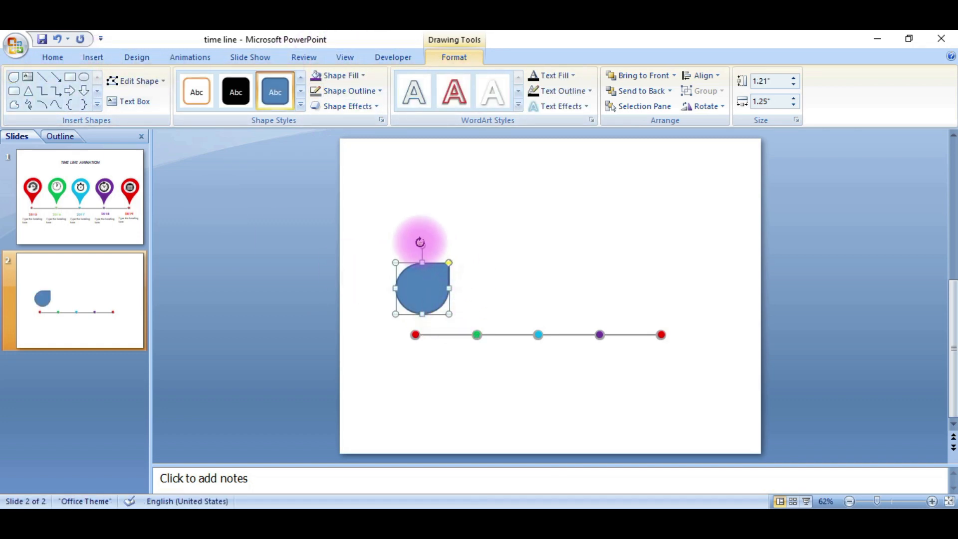
left_click_drag(423, 244, 424, 289)
key("Up")
key("Up")
key("Up")
key("Up")
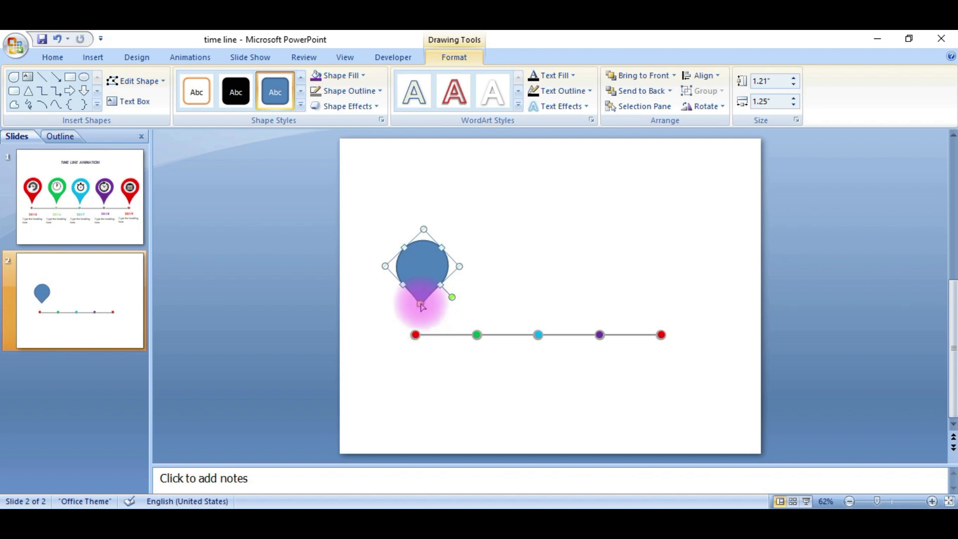
left_click(420, 273)
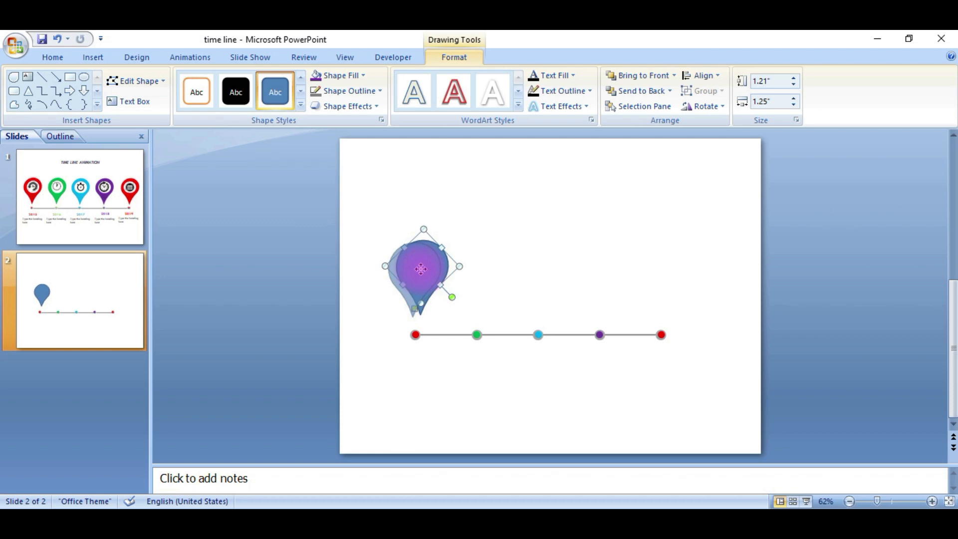
left_click_drag(420, 269, 422, 268)
Fill the pin shape red and remove its outline
left_click(355, 76)
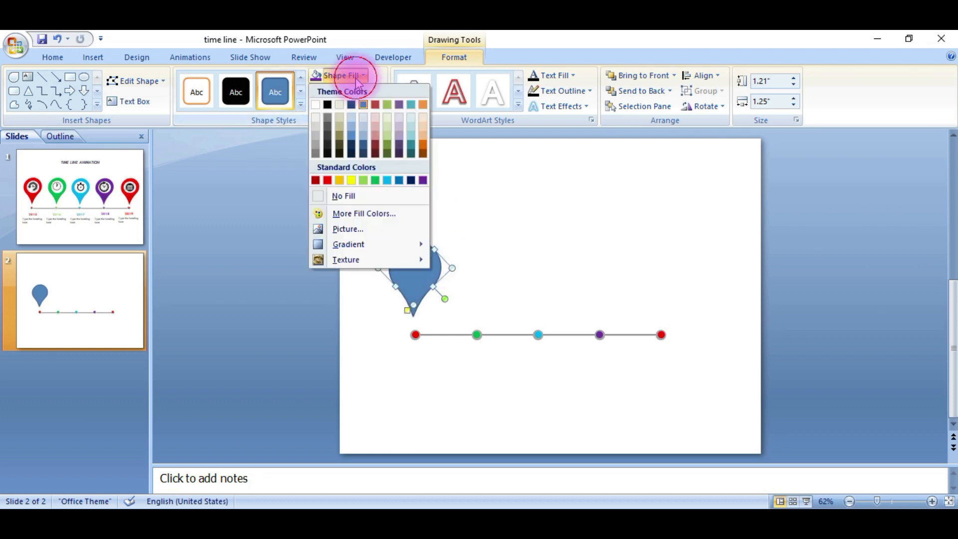
left_click(327, 180)
left_click(352, 91)
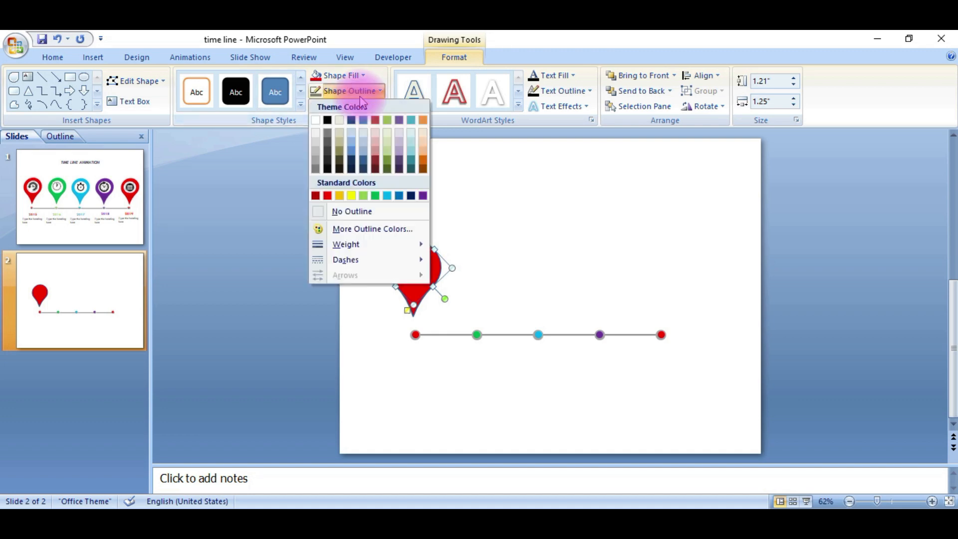
left_click(351, 213)
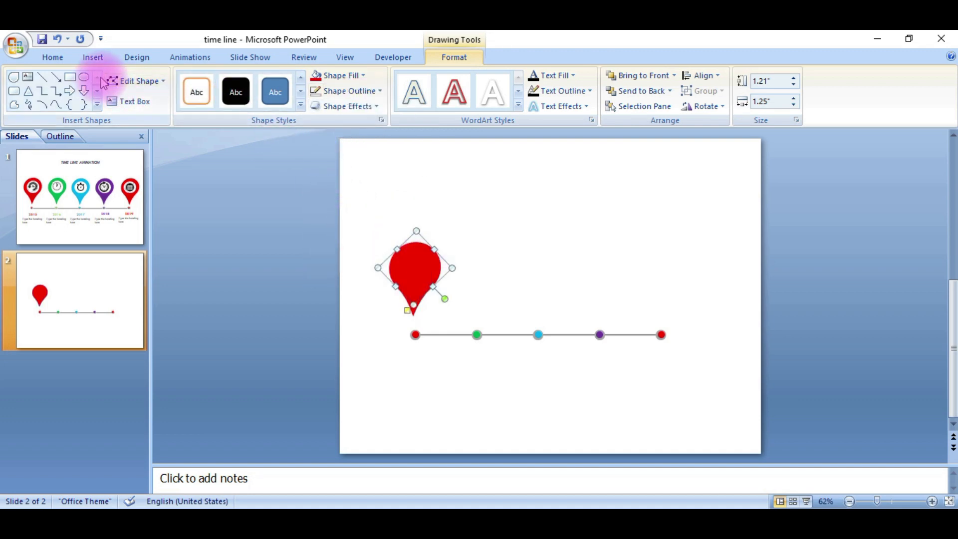
Draw a white circle about 0.83 inches wide with no outline and place it inside the pin's head
left_click(83, 81)
left_click_drag(453, 237, 490, 272)
left_click(339, 76)
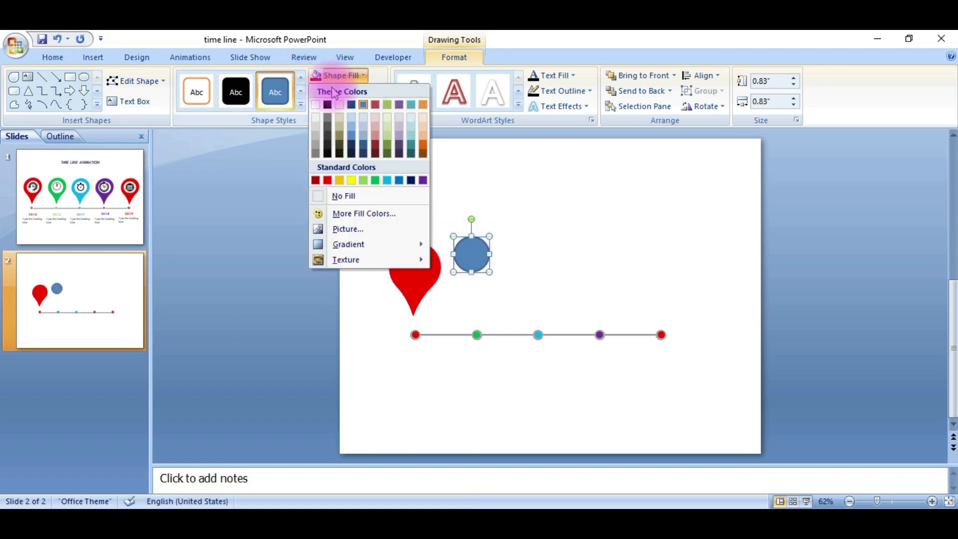
left_click(318, 105)
left_click(349, 90)
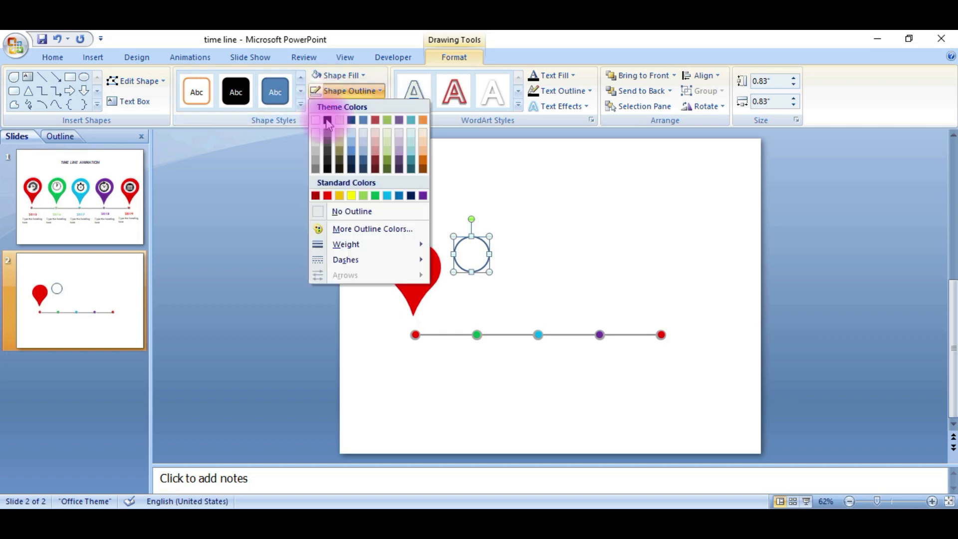
left_click(336, 214)
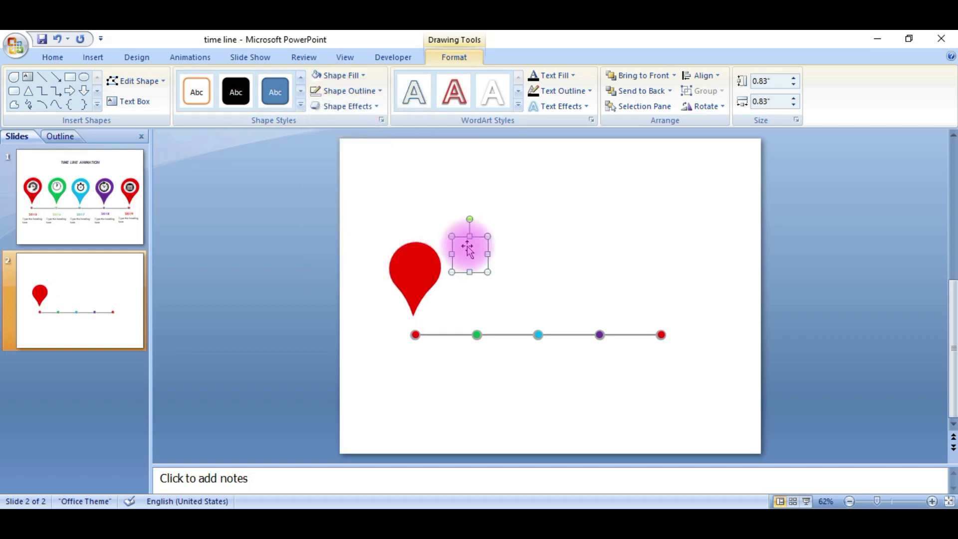
left_click_drag(468, 250, 438, 250)
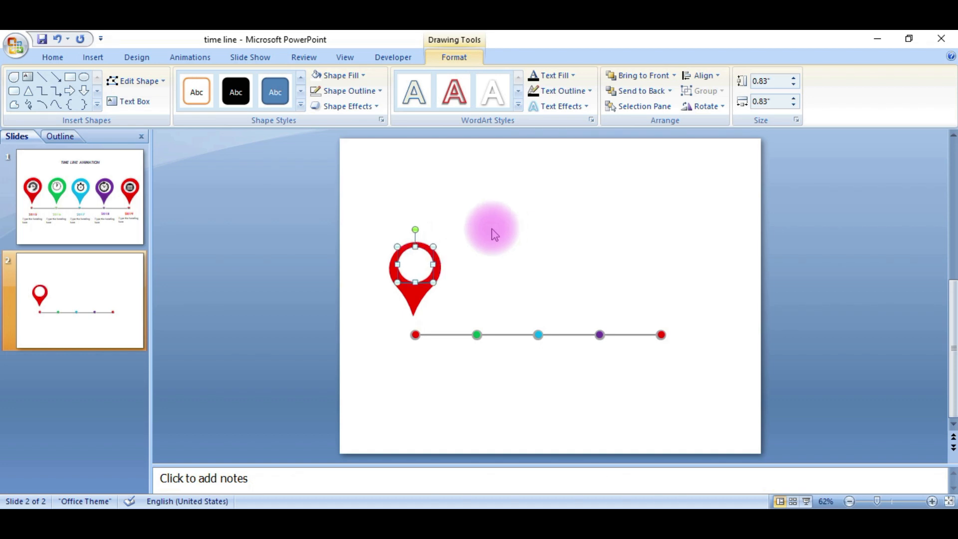
left_click(465, 247)
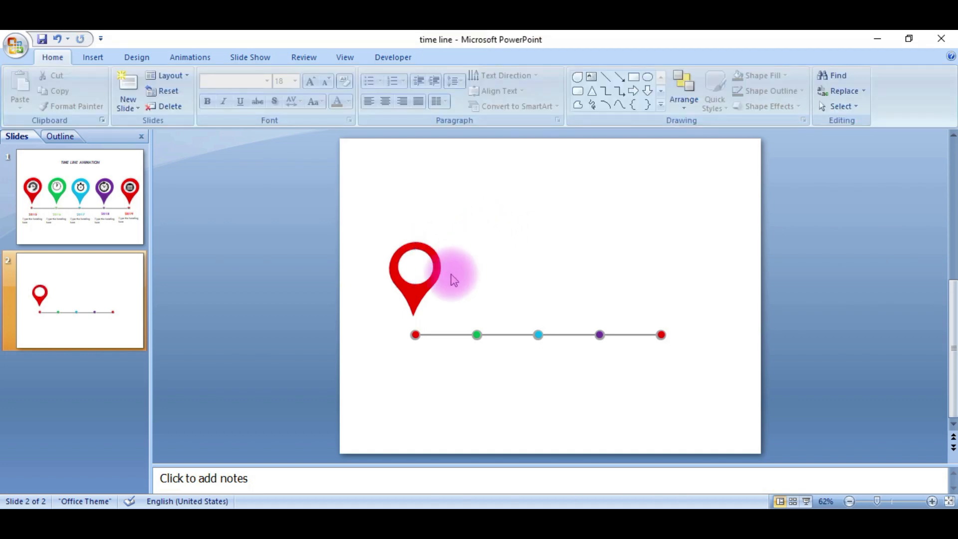
Select the pin with its circle and copy it above each of the five timeline markers
mouse_move(368, 221)
left_mouse_down()
mouse_move(395, 280)
mouse_move(471, 318)
left_mouse_up()
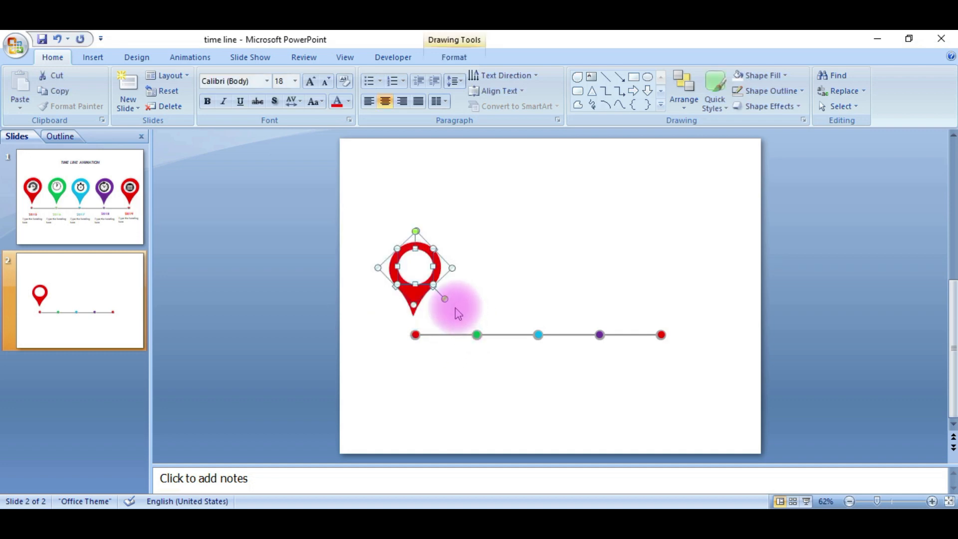
left_click(442, 298)
left_click_drag(418, 269, 491, 270)
left_click_drag(528, 271, 663, 269)
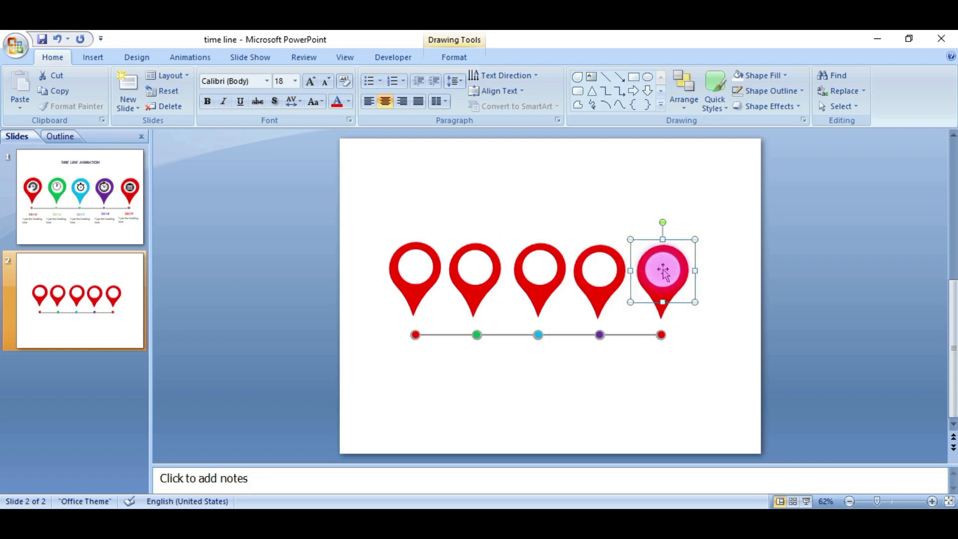
Fill the second pin green
left_click(478, 280)
left_click(479, 289)
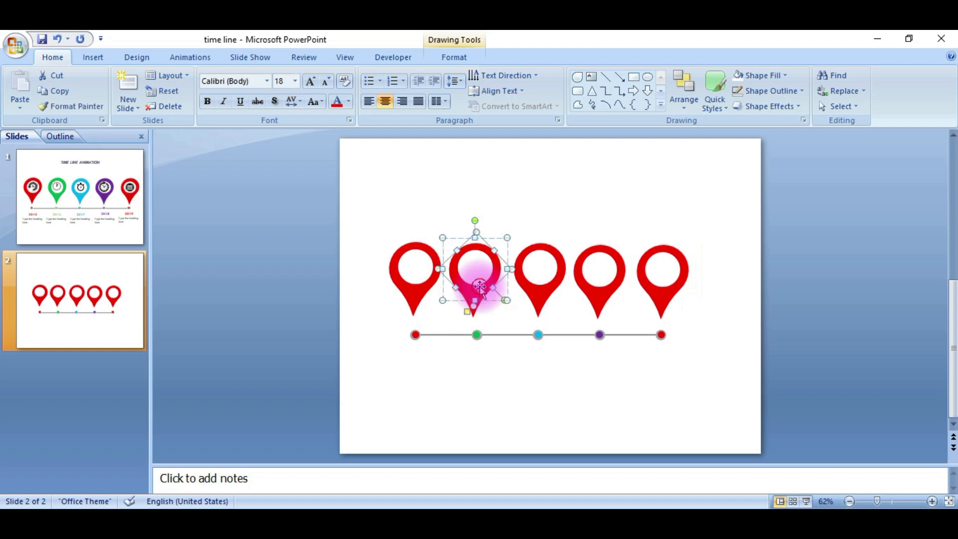
double_click(480, 288)
left_click(355, 75)
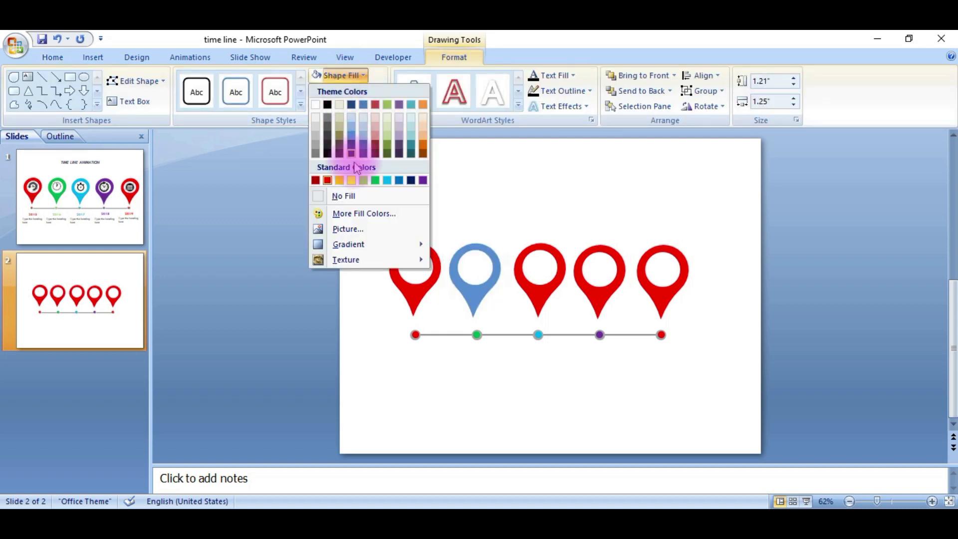
left_click(376, 181)
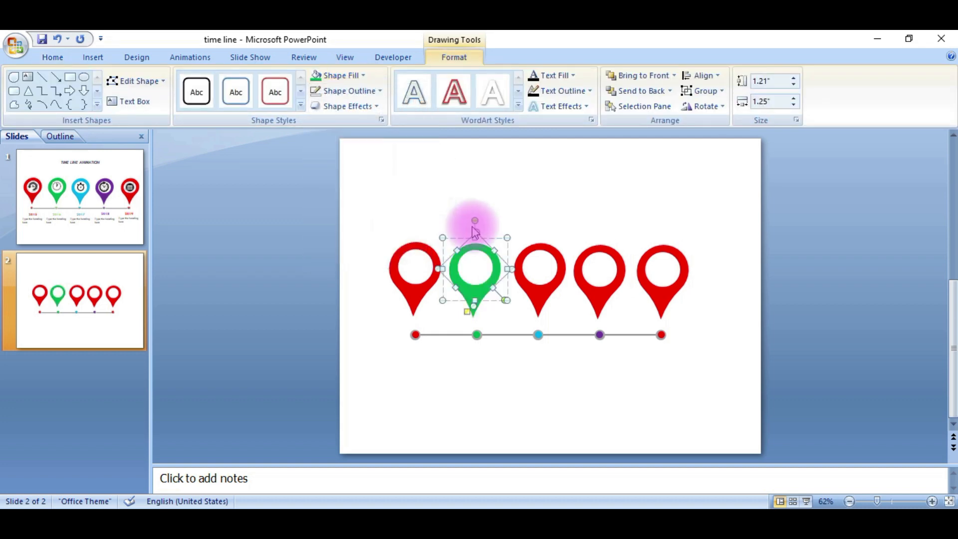
Fill the third pin light blue and the fourth pin purple
left_click(558, 270)
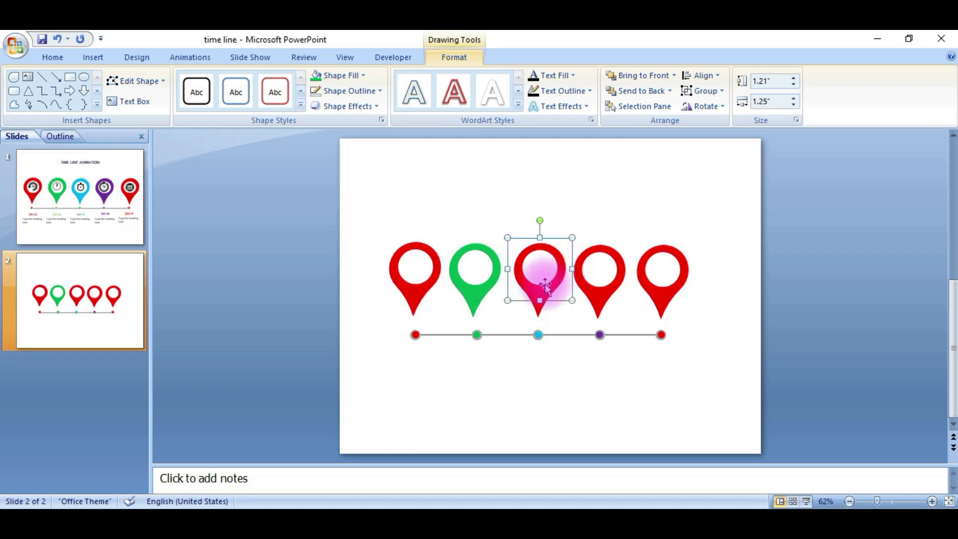
left_click(351, 83)
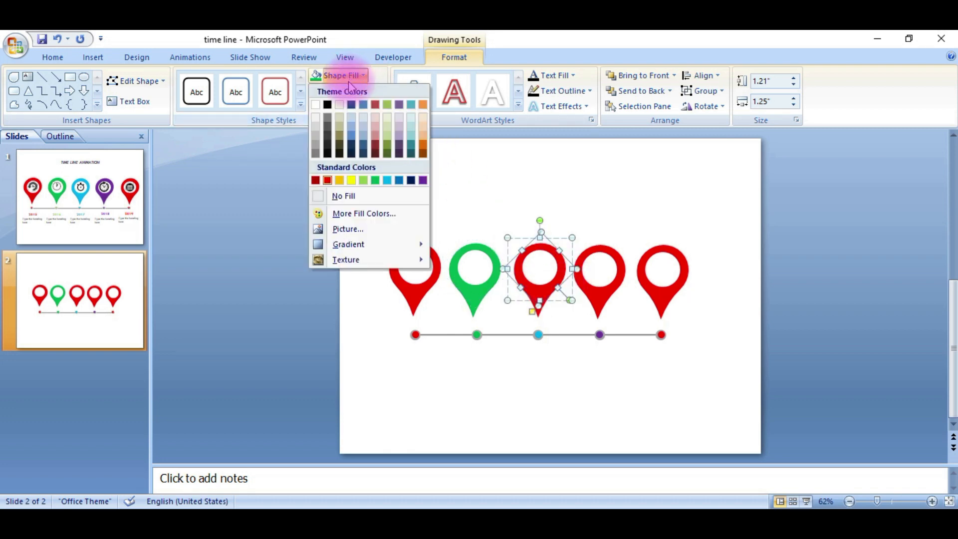
left_click(387, 181)
left_click(603, 273)
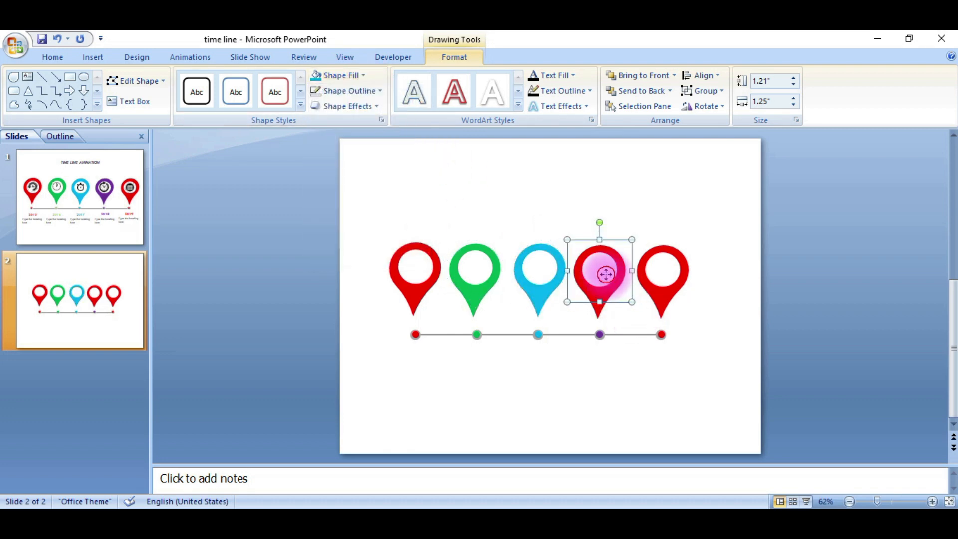
left_click(600, 268)
left_click(599, 301)
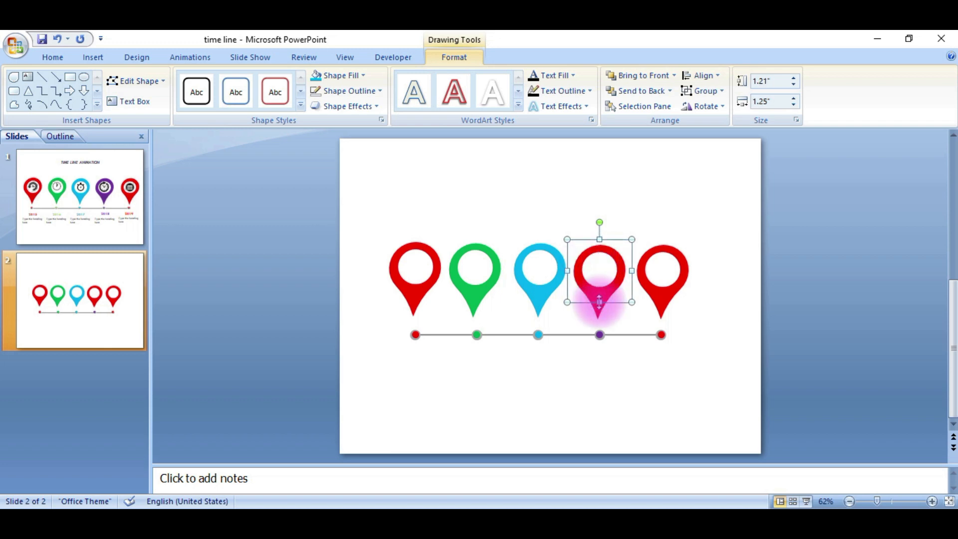
left_click(355, 76)
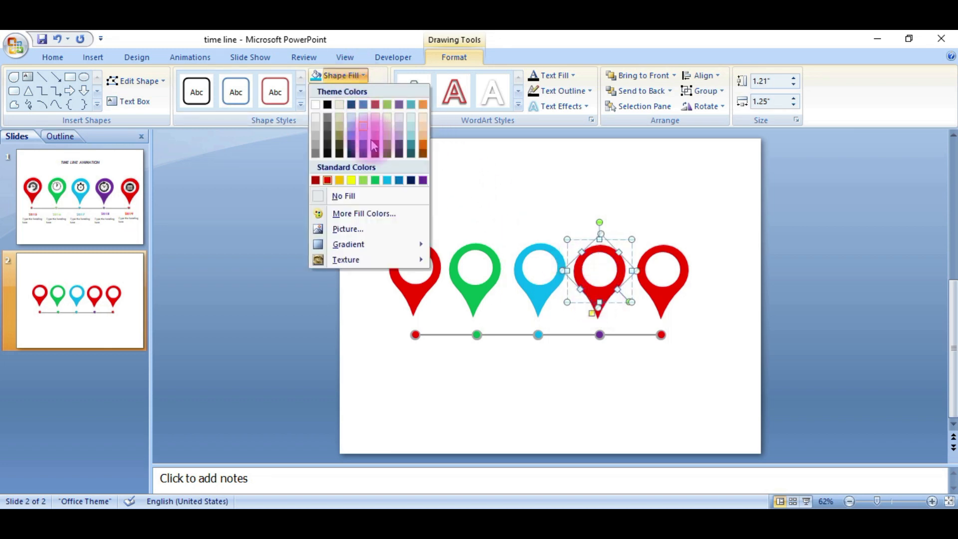
left_click(421, 182)
left_click(561, 204)
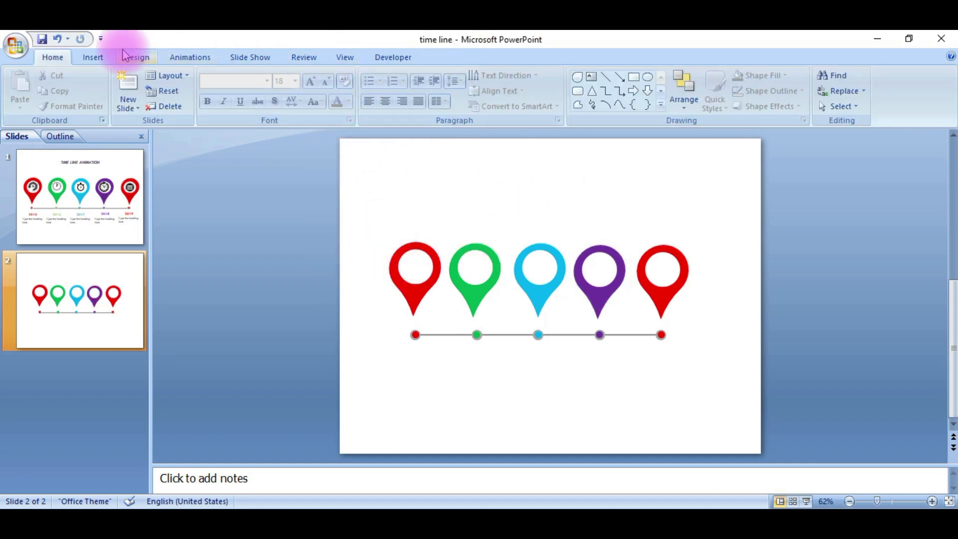
Insert the clock and calendar icon pictures from the ppt folder on Local Disk (E:)
left_click(93, 57)
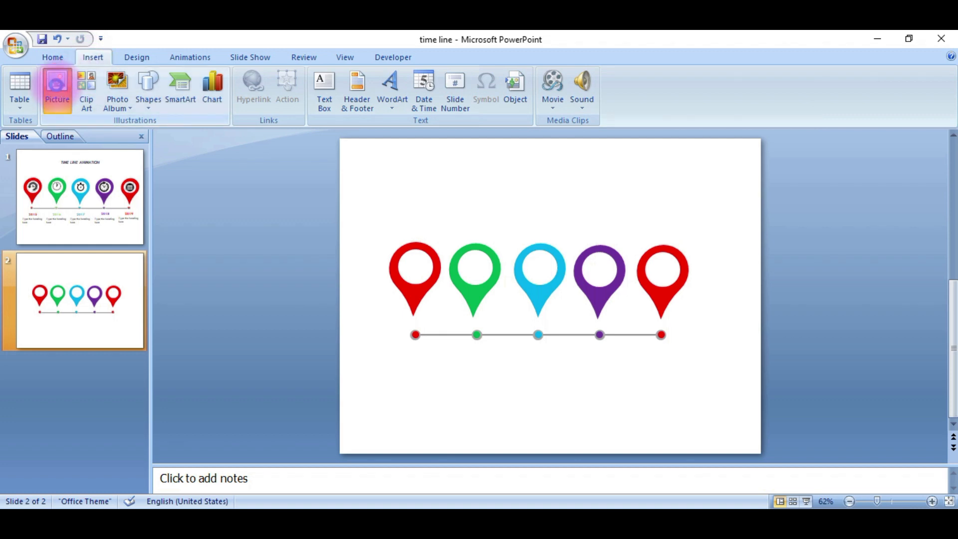
left_click(57, 87)
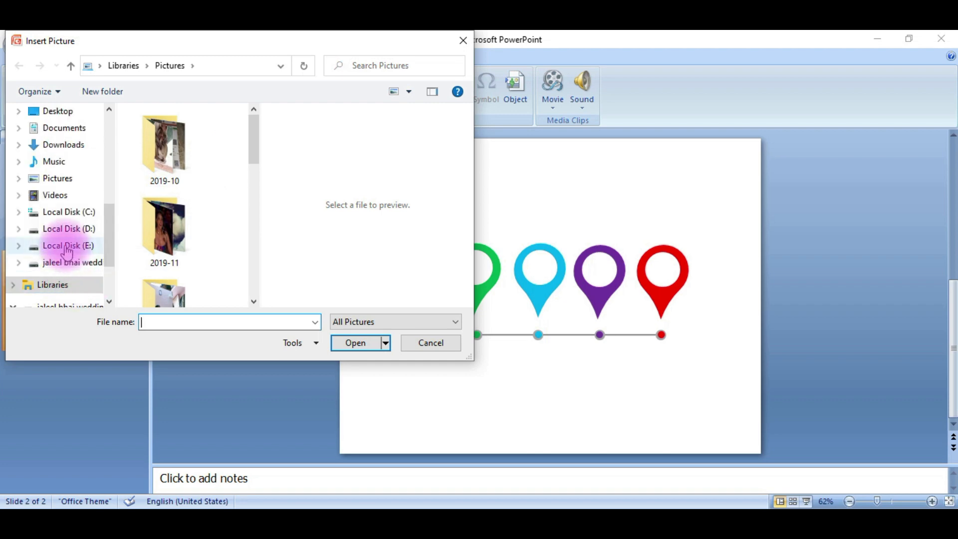
left_click(67, 246)
scroll(162, 228, "down", 5)
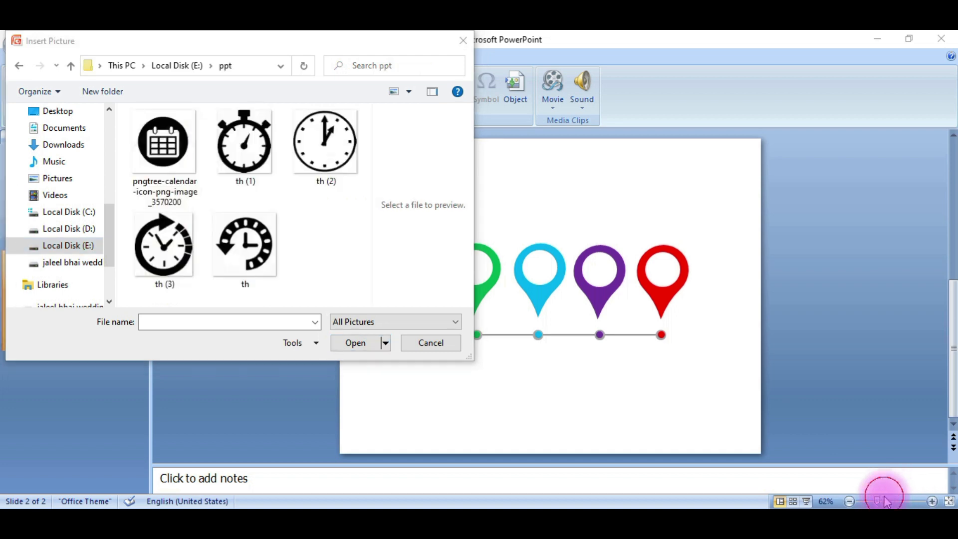
left_click(174, 164)
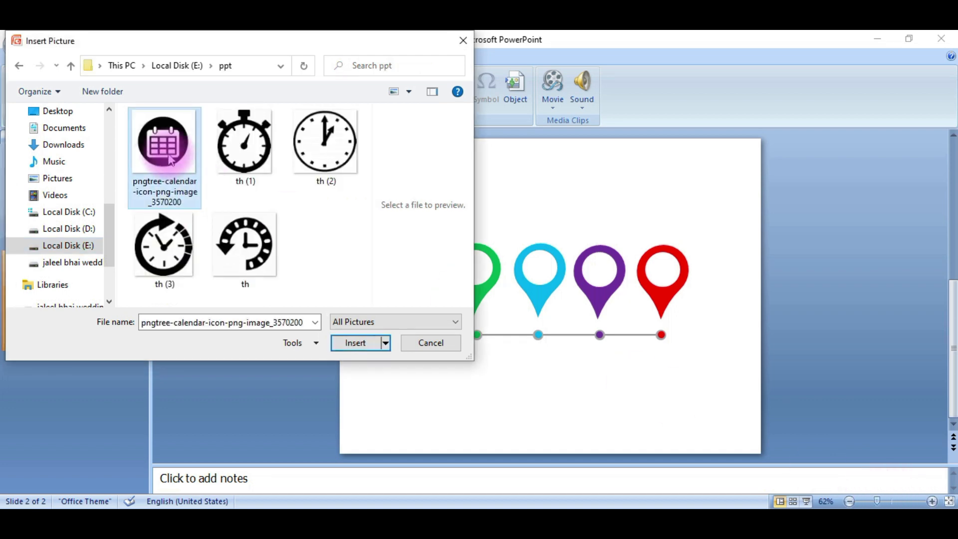
left_click(242, 252, "shift")
left_click(353, 344)
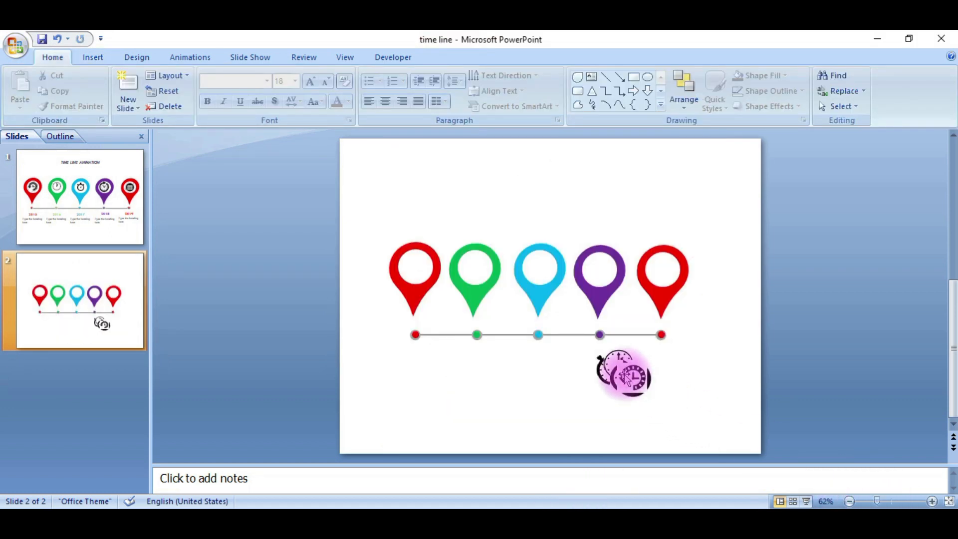
Move a clock icon into the white circle of the first red pin
left_click_drag(629, 375, 427, 279)
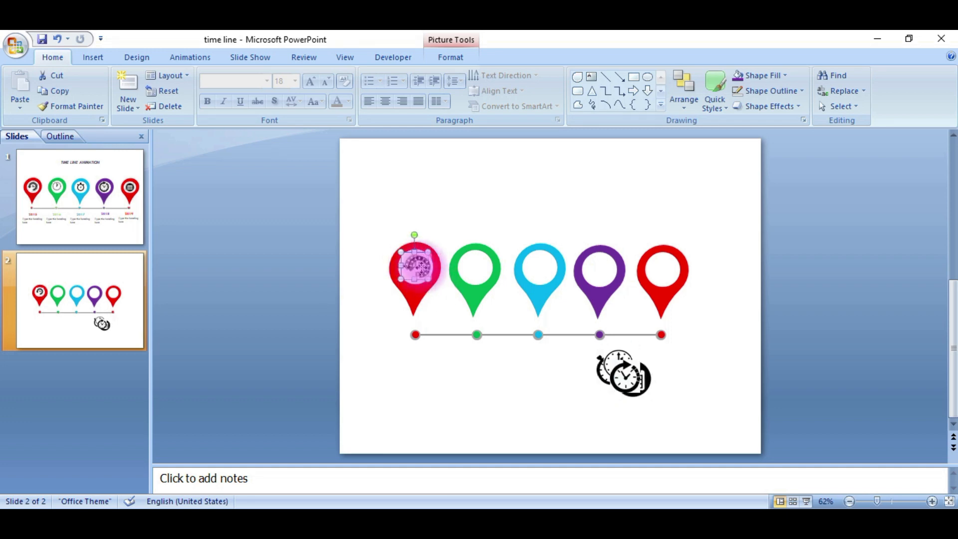
left_click_drag(419, 267, 420, 267)
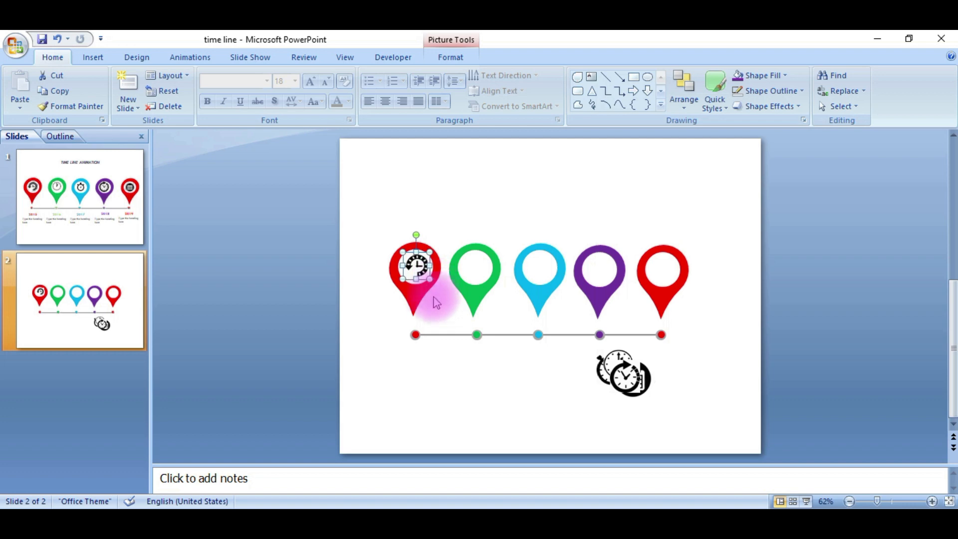
left_click(474, 268)
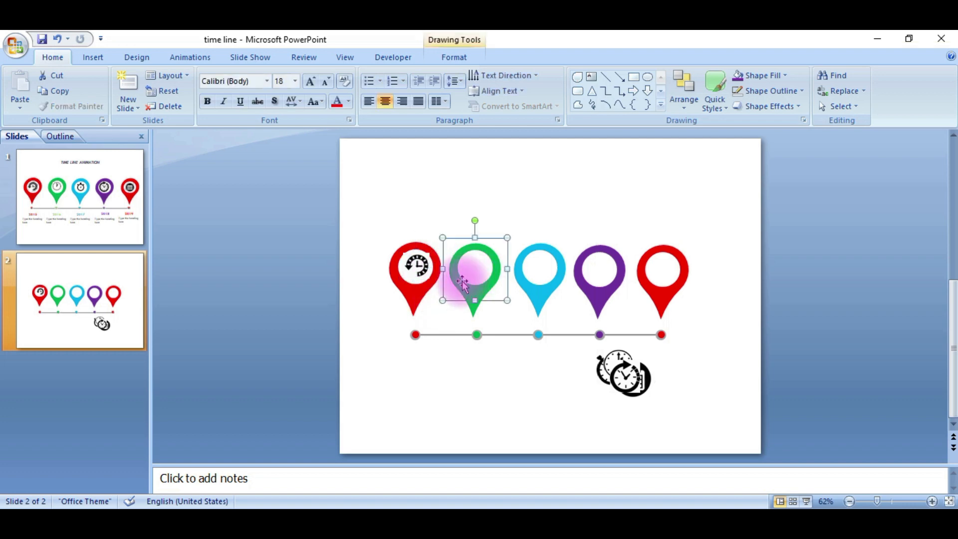
Move the remaining clock icons into the circles of the green, light blue and purple pins
left_click(623, 377)
left_click_drag(623, 376, 486, 264)
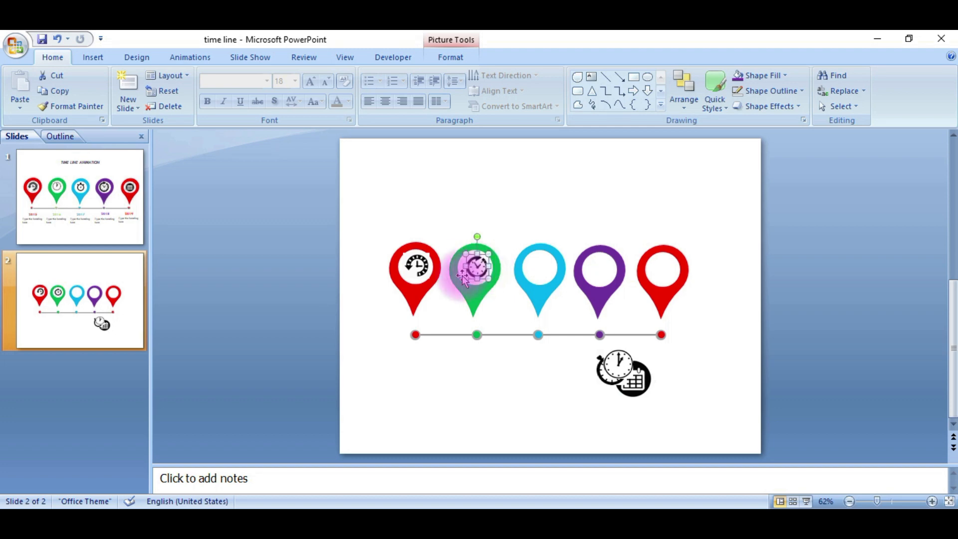
double_click(615, 366)
left_click_drag(607, 346, 539, 278)
left_click_drag(613, 368, 598, 277)
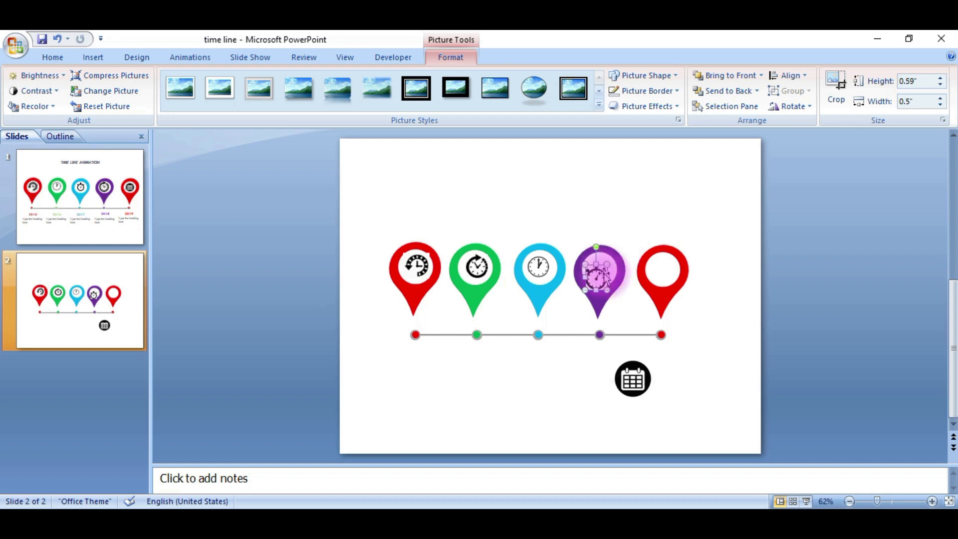
Move the calendar icon into the circle of the last red pin
left_click(634, 363)
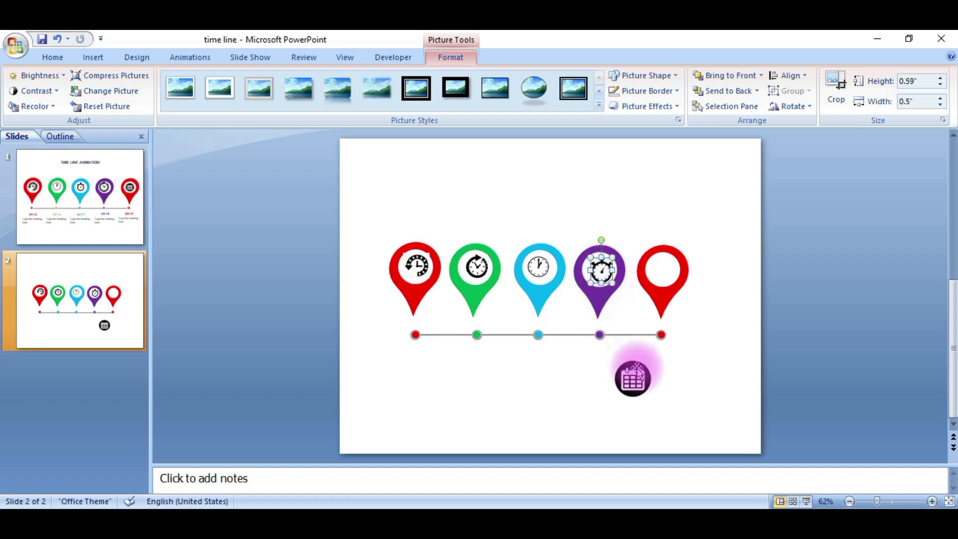
left_click_drag(633, 380, 663, 271)
left_click(683, 367)
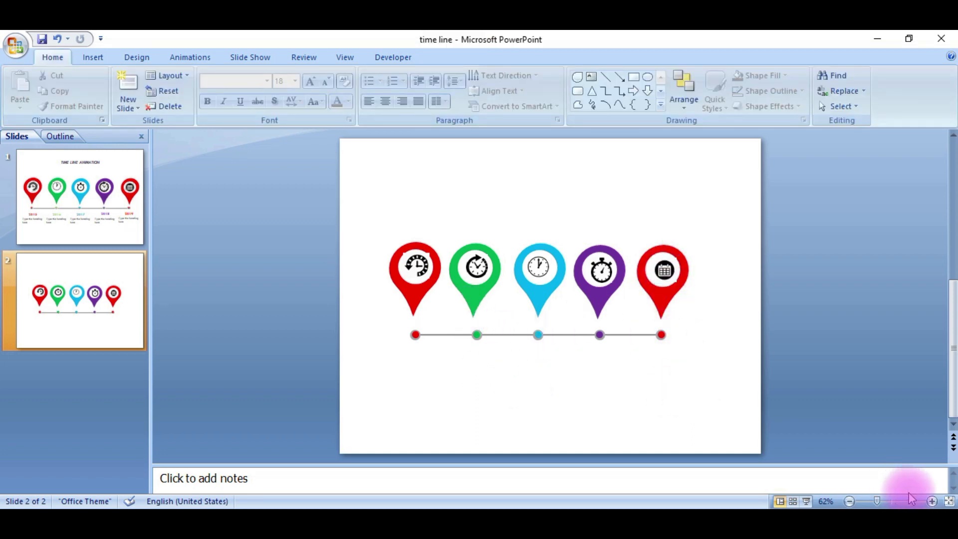
Add a text box reading 2015 below the first timeline marker and select its text
left_click(591, 77)
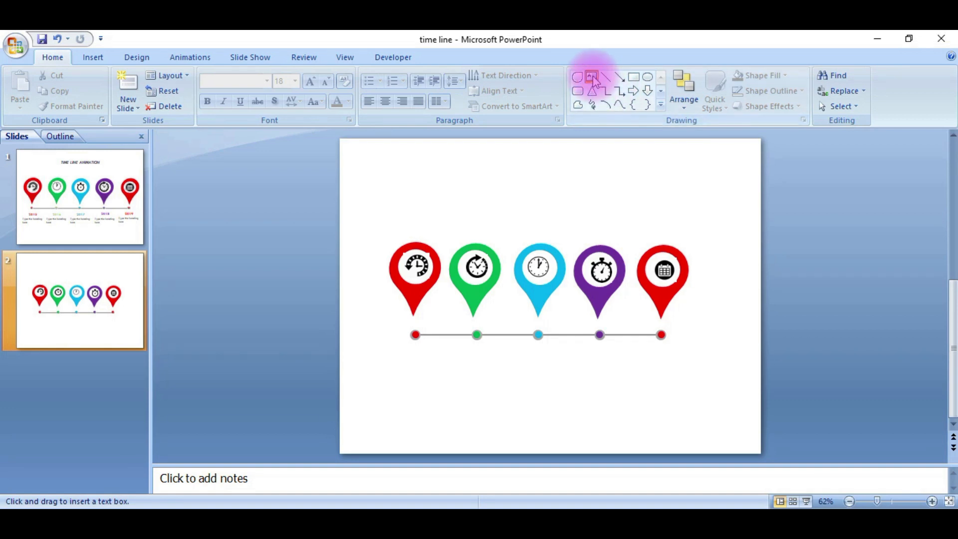
left_click(418, 359)
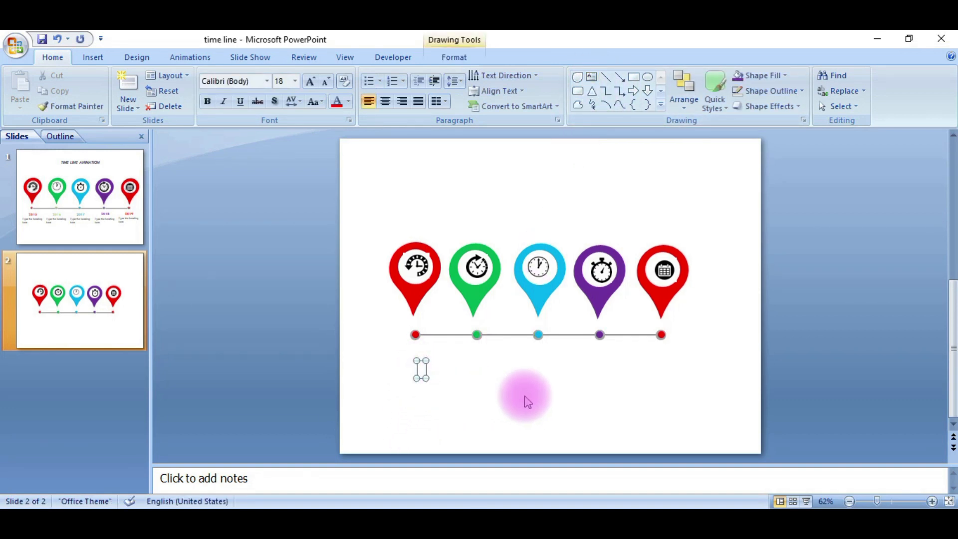
type("2015")
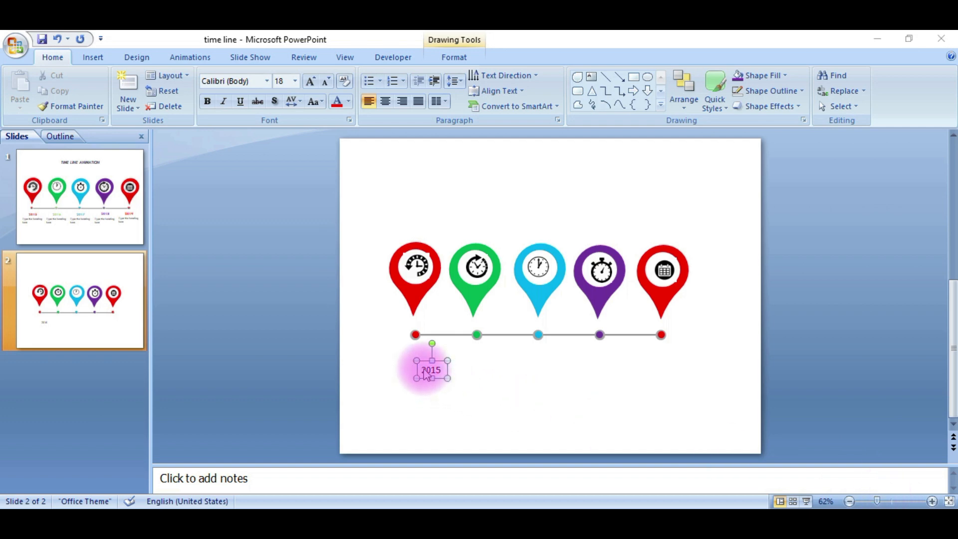
left_click(442, 366)
left_click_drag(442, 370, 419, 370)
Format the 2015 label in Tw Cen MT, size 20, with a red font color
left_click(253, 81)
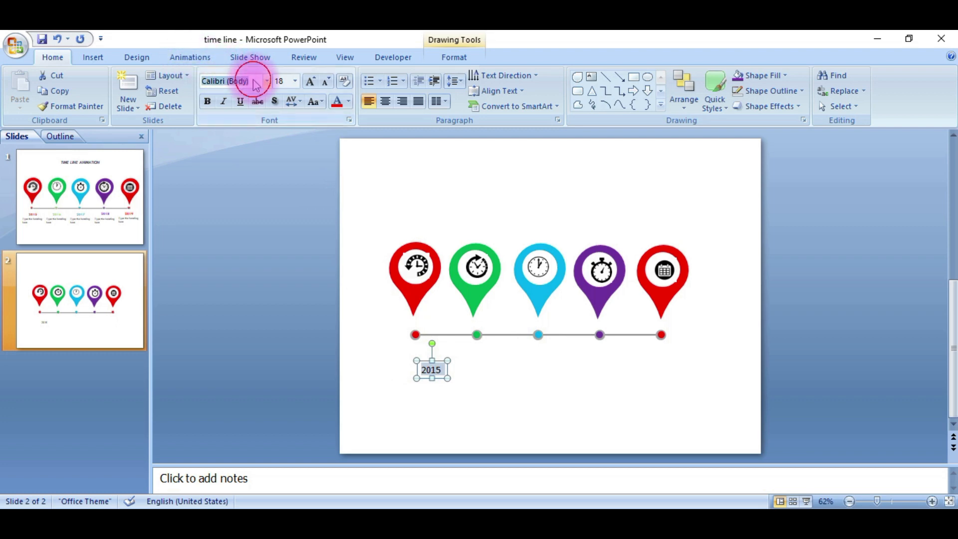
type("Tw Cen MT")
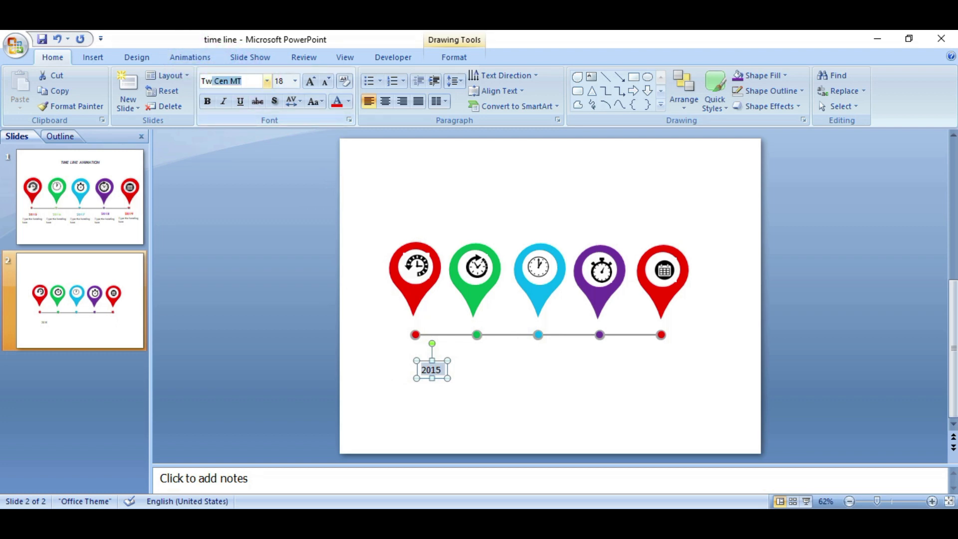
left_click(245, 79)
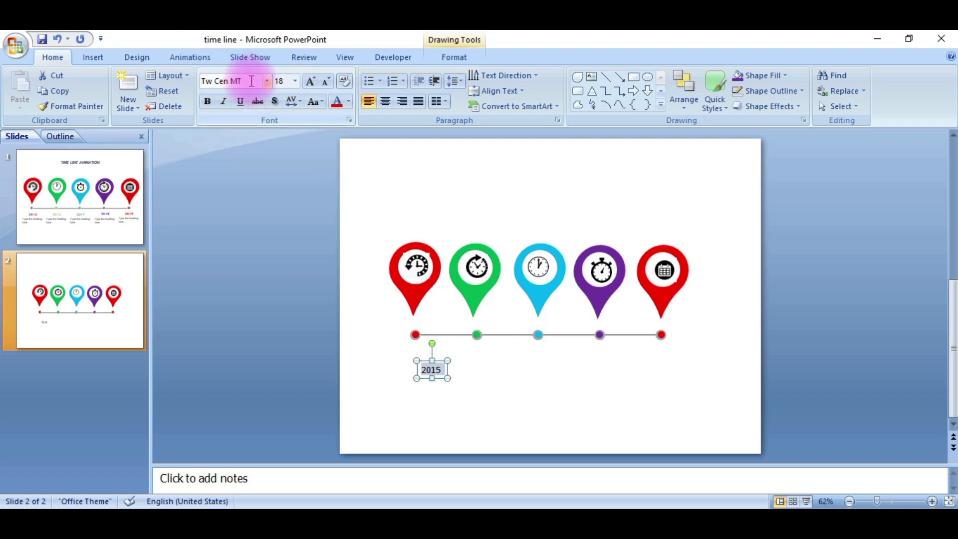
left_click(309, 81)
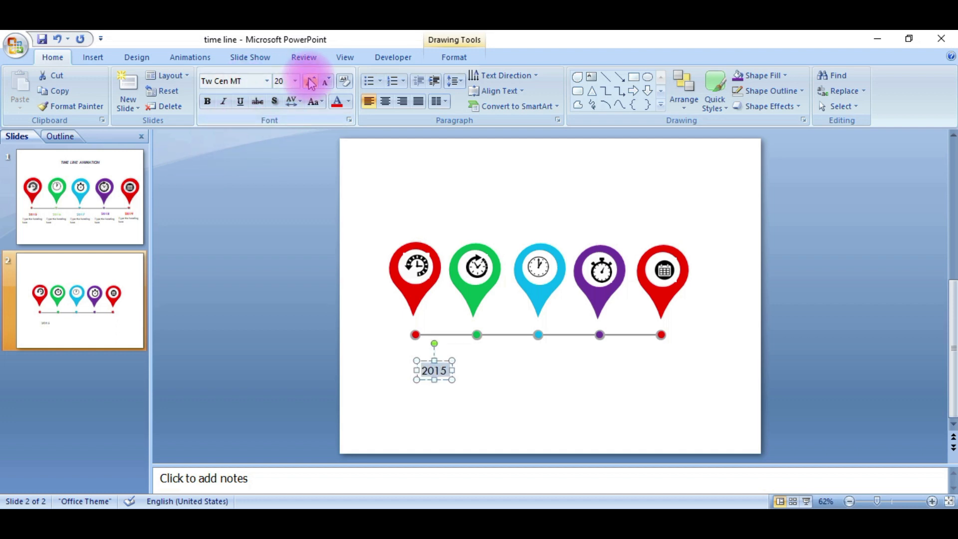
left_click(348, 101)
left_click(347, 206)
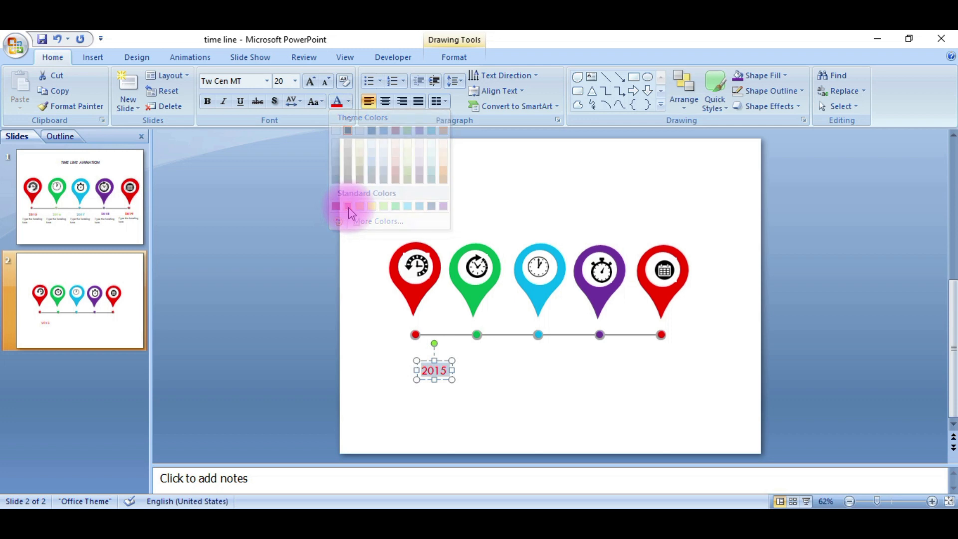
Nudge the 2015 label up and left so it sits directly under the first red marker
left_click(429, 370)
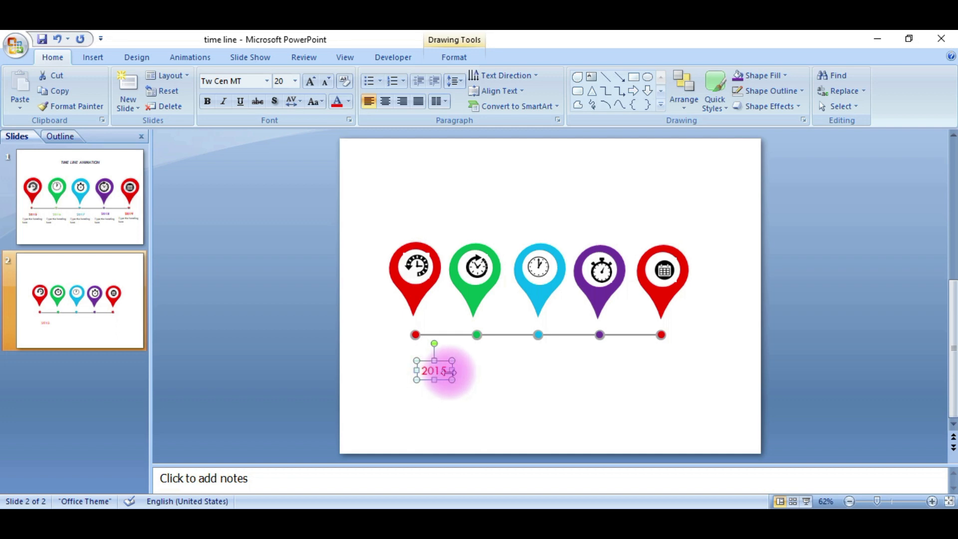
key("Up")
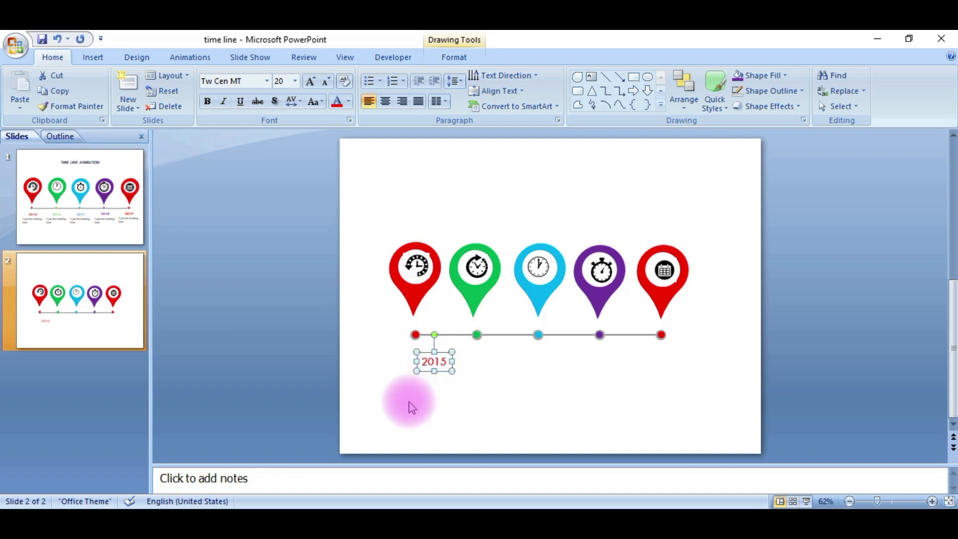
key("Left")
key("Left")
key("Left")
key("Left")
key("Left")
key("Left")
key("Left")
key("Left")
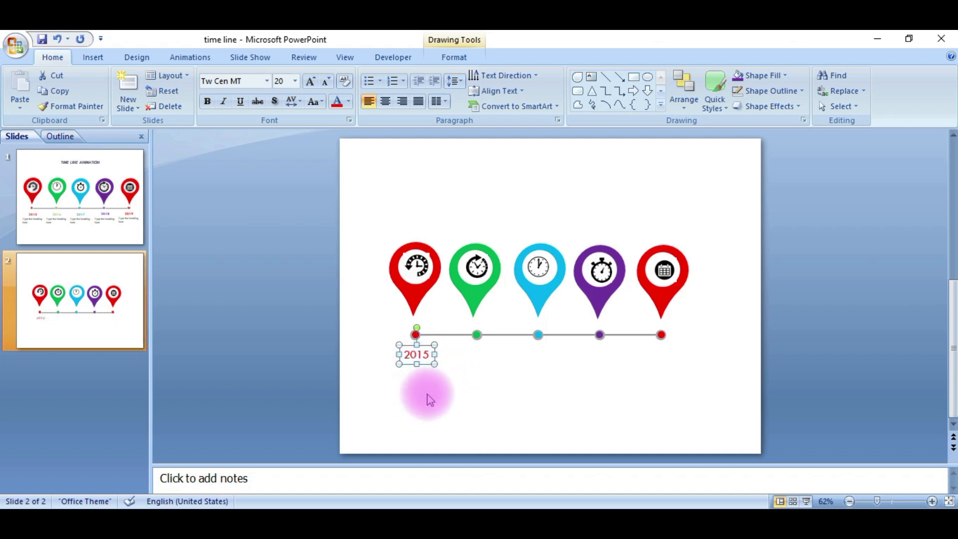
left_click(419, 381)
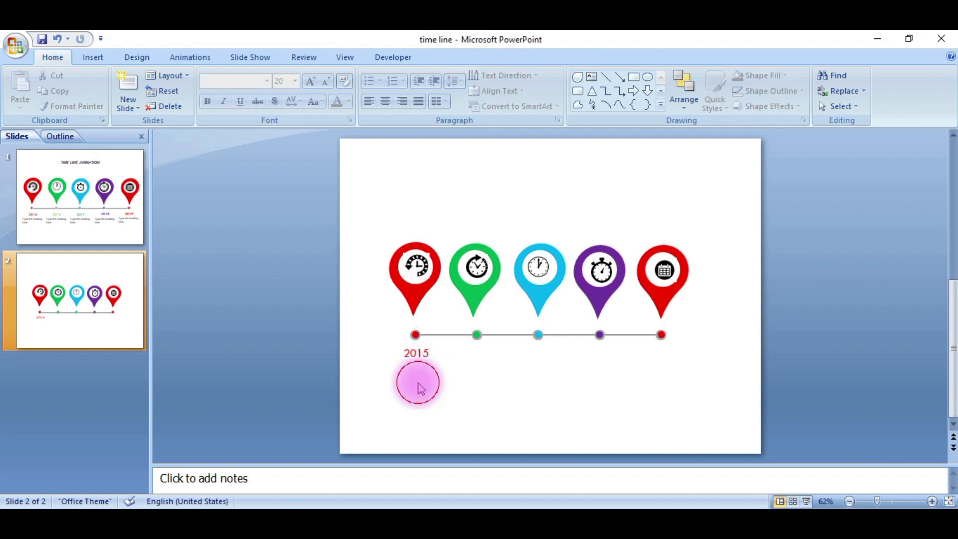
Add a text box reading "Type heading Here." below the 2015 label
left_click(590, 77)
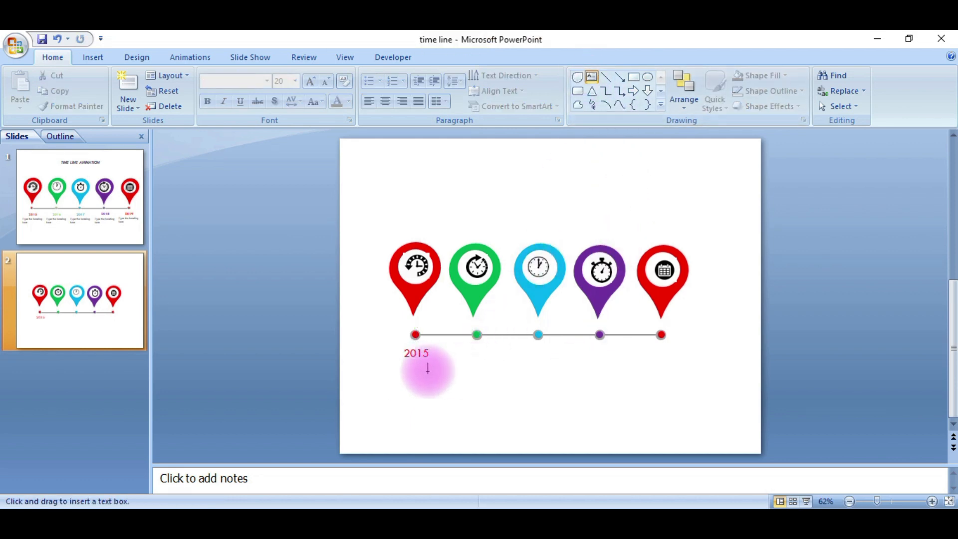
left_click(415, 375)
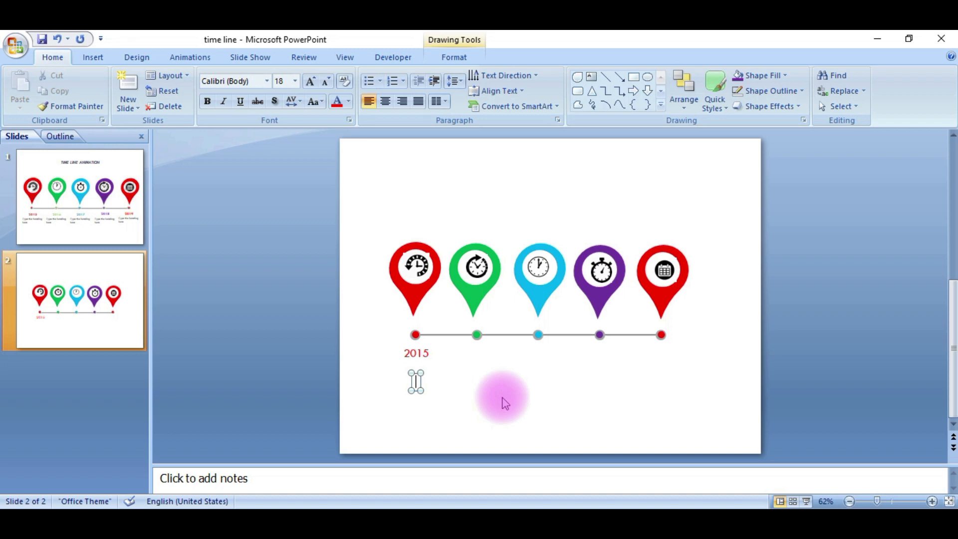
type("Type heading here")
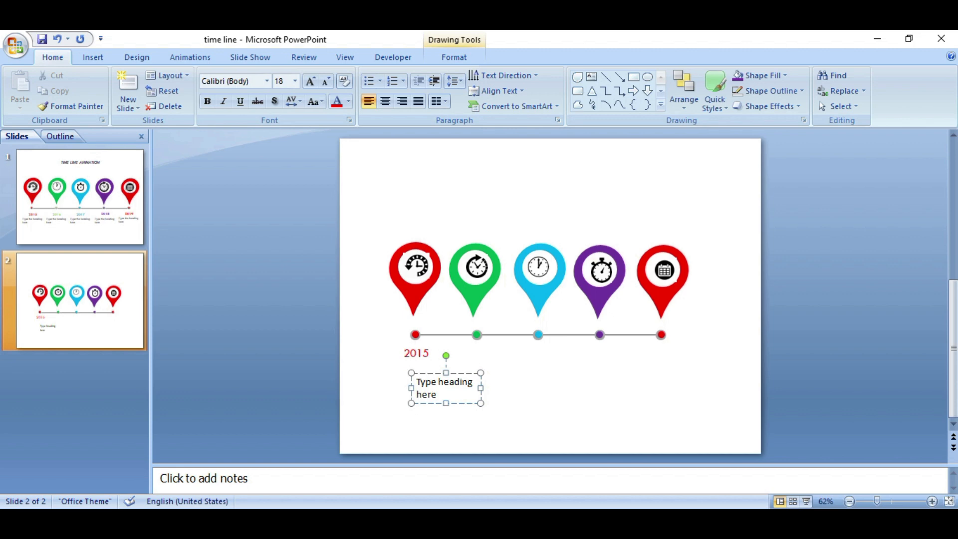
type(".")
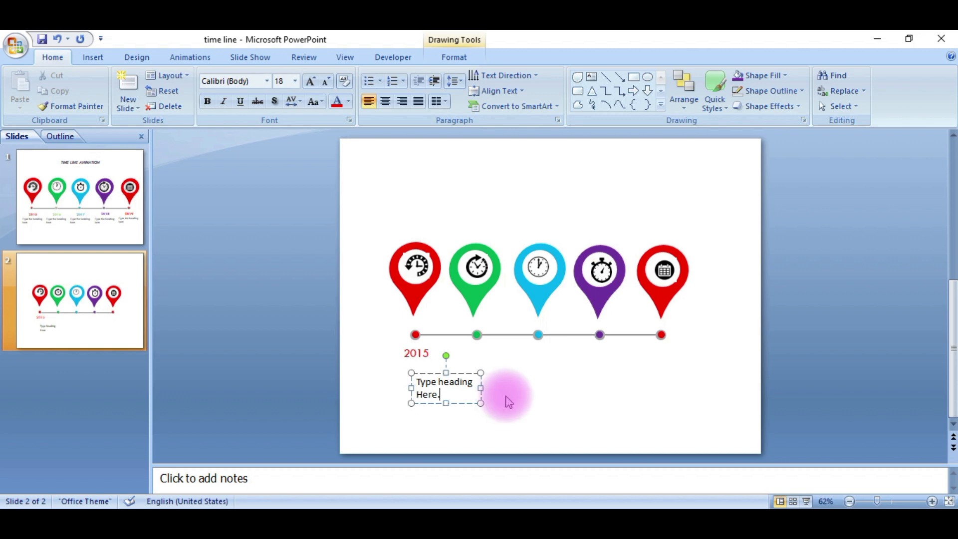
left_click(480, 371)
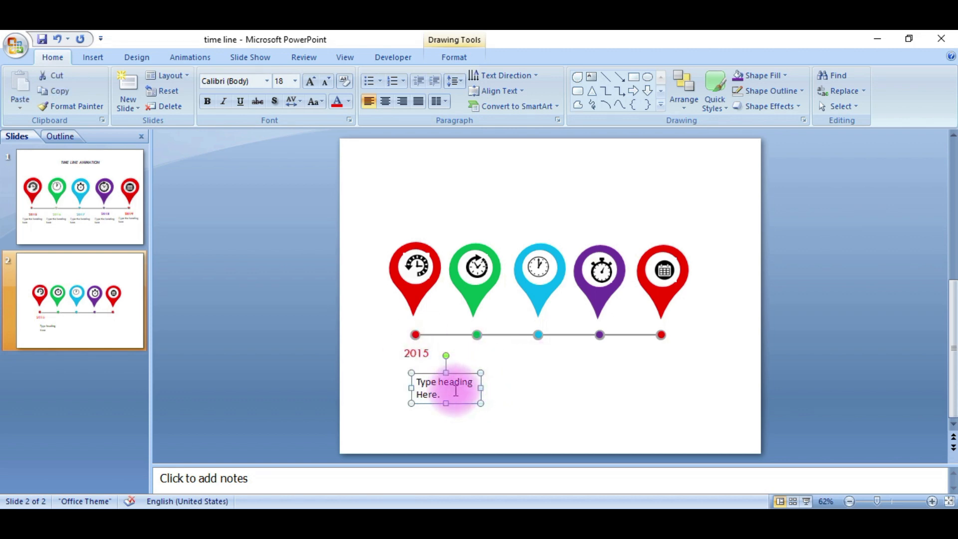
Nudge the heading text box up and left so it sits beneath the 2015 label
key("Left")
key("Left")
key("Left")
key("Up")
key("Up")
key("Up")
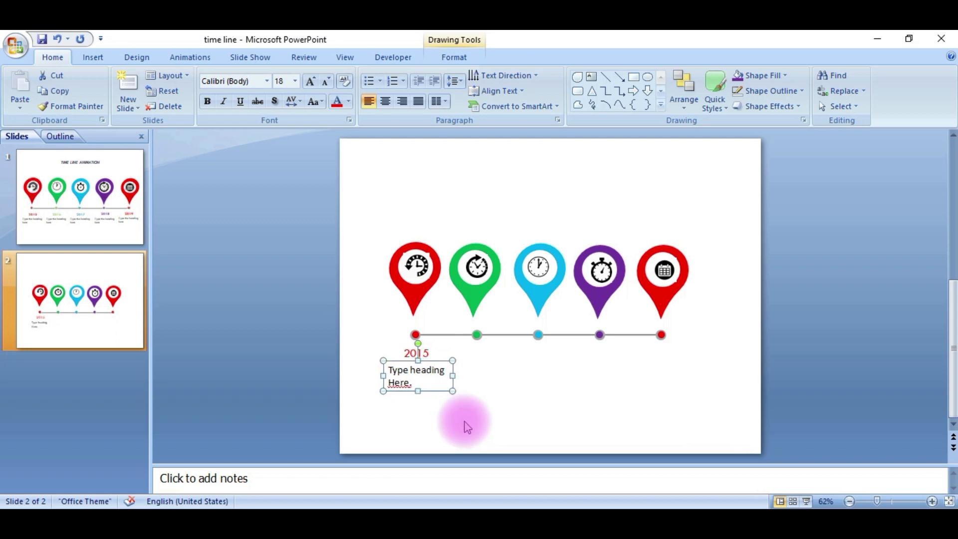
key("Up")
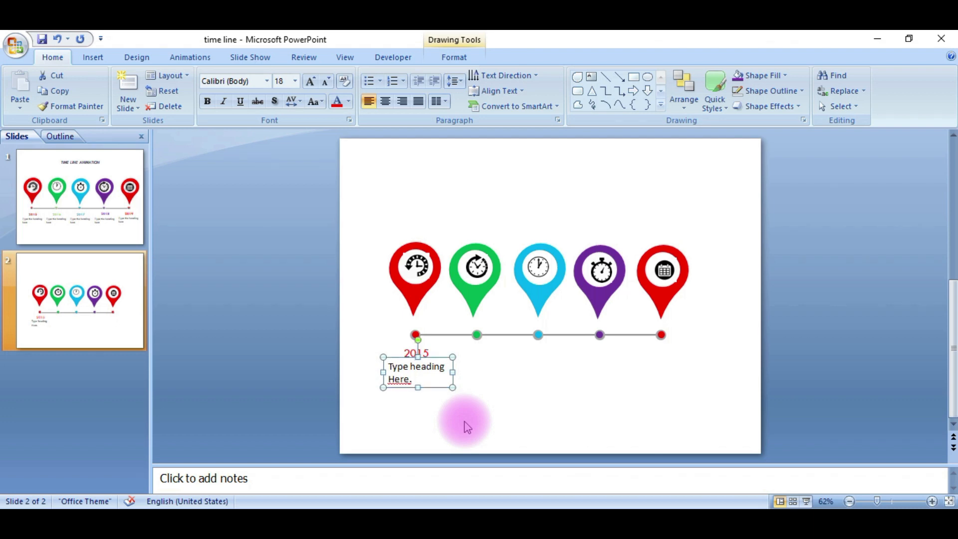
left_click(444, 402)
Duplicate the 2015 label together with its heading text box and place the copy under the green second marker
left_click_drag(371, 335, 463, 409)
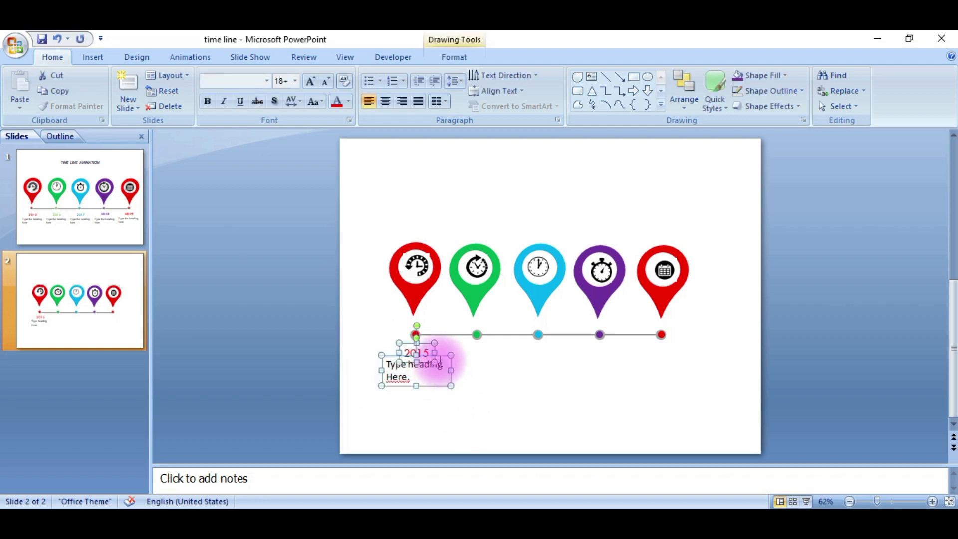
left_click(432, 358)
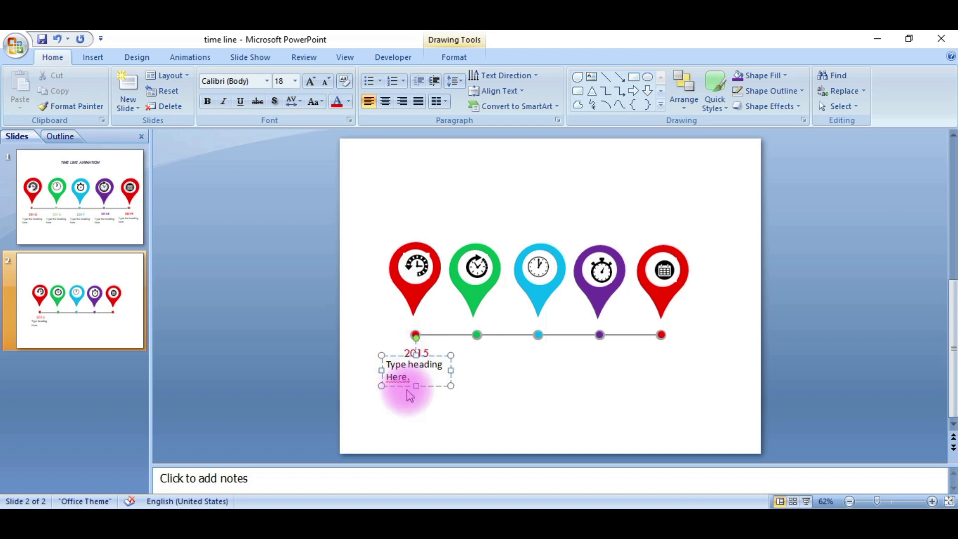
left_click(480, 383)
left_click(413, 350)
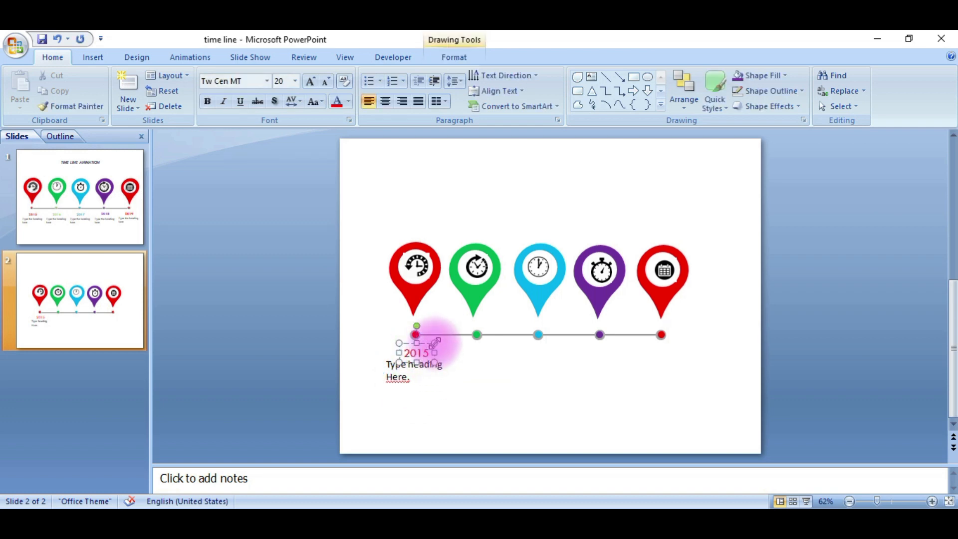
left_click(438, 370, "shift")
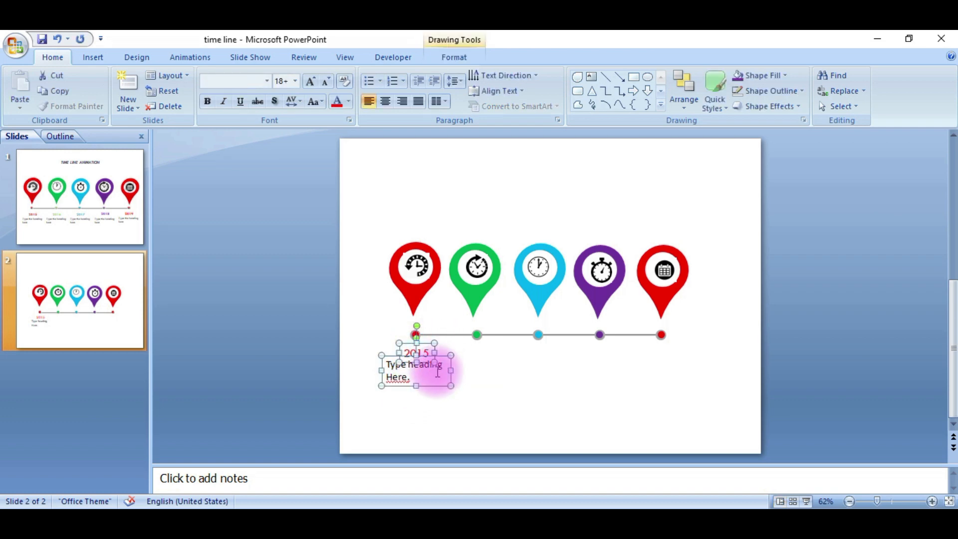
left_click_drag(433, 371, 494, 372)
left_click(494, 372)
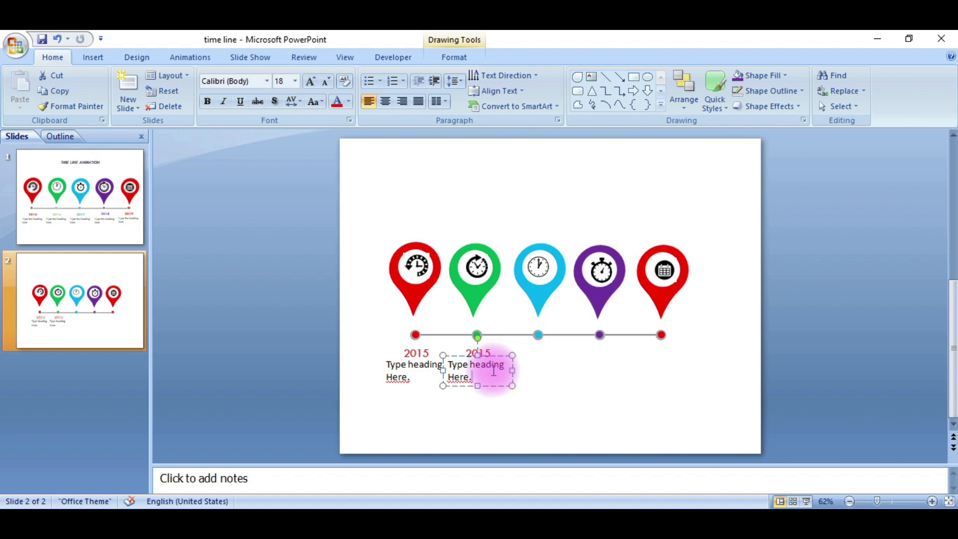
Duplicate the label-and-heading pair under the remaining markers, nudging each copy into place beneath its marker
key("Escape")
left_click(472, 351, "shift")
left_click_drag(492, 371, 617, 372)
left_click(616, 371)
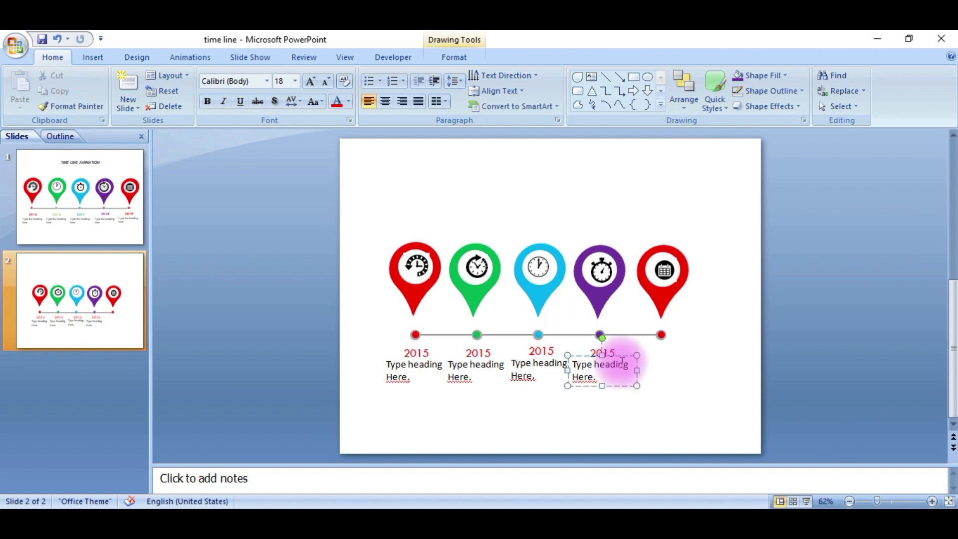
left_click(604, 347, "shift")
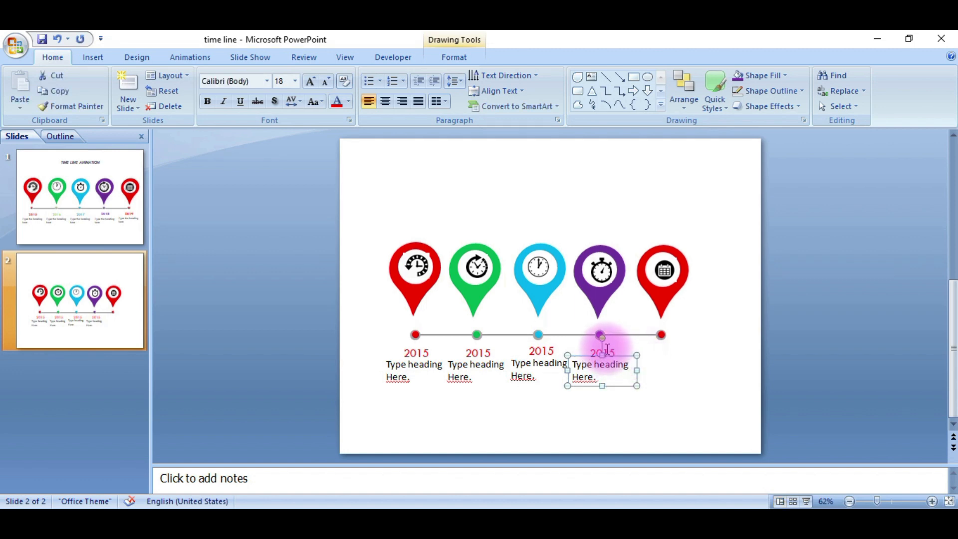
mouse_move(618, 363)
left_mouse_down()
mouse_move(652, 359)
mouse_move(621, 360)
left_mouse_up()
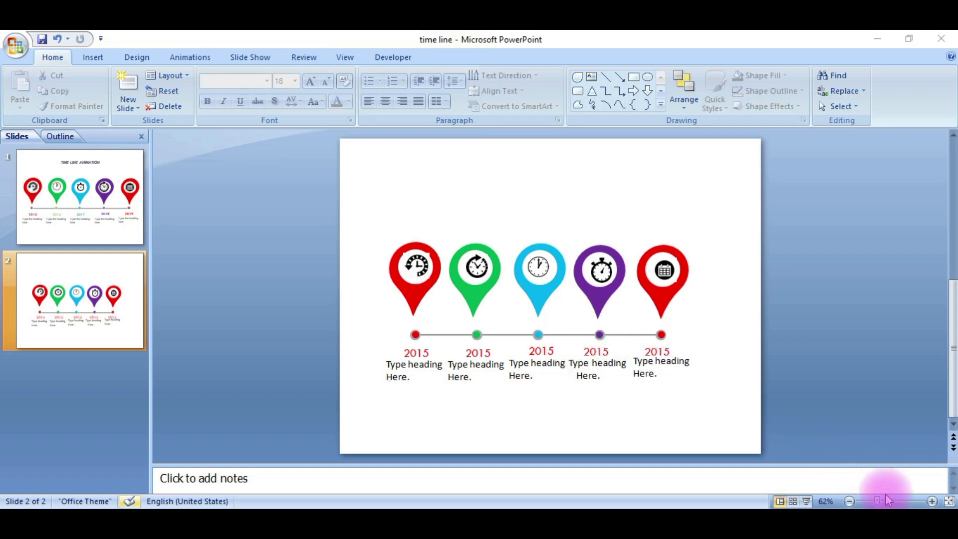
Change the second marker's label to 2016 and set its font color to green
left_click(469, 353)
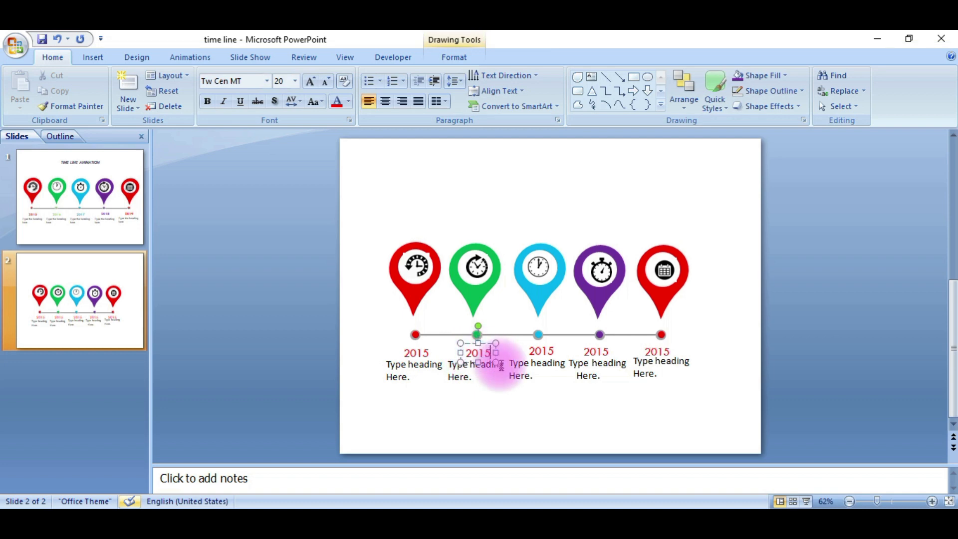
key("BackSpace")
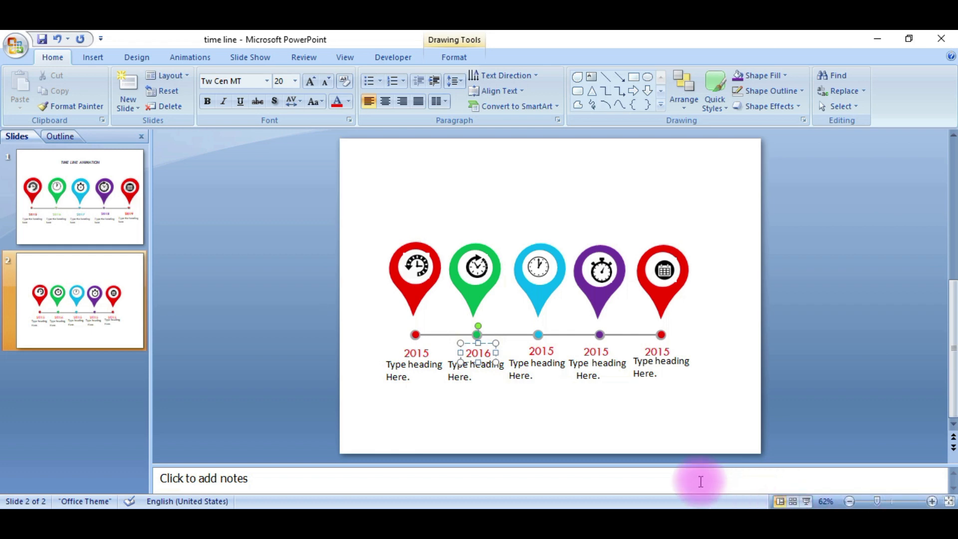
double_click(467, 353)
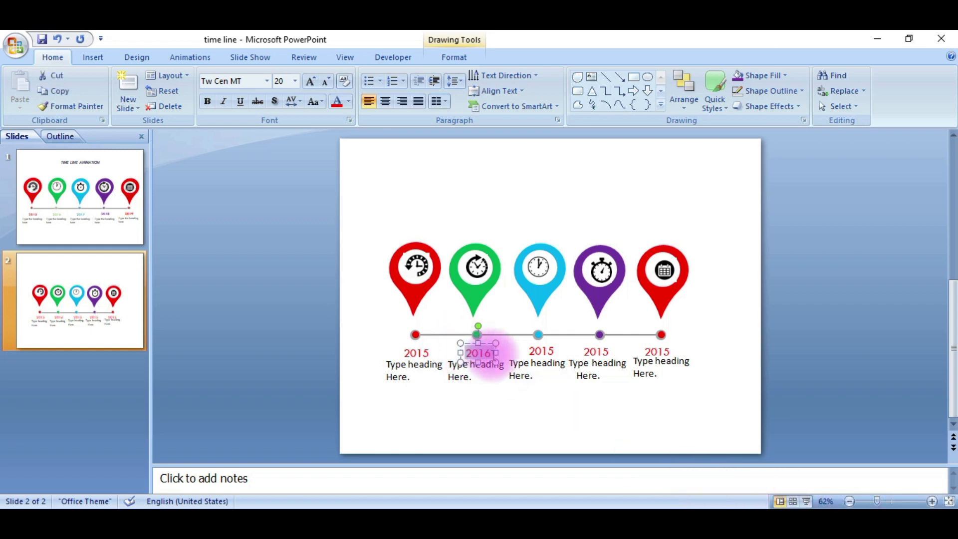
left_click(348, 102)
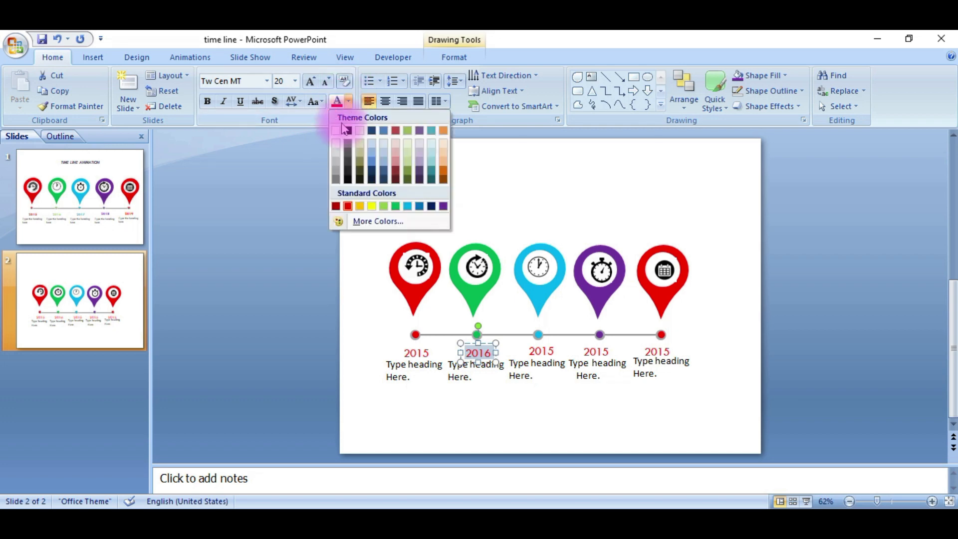
left_click(396, 206)
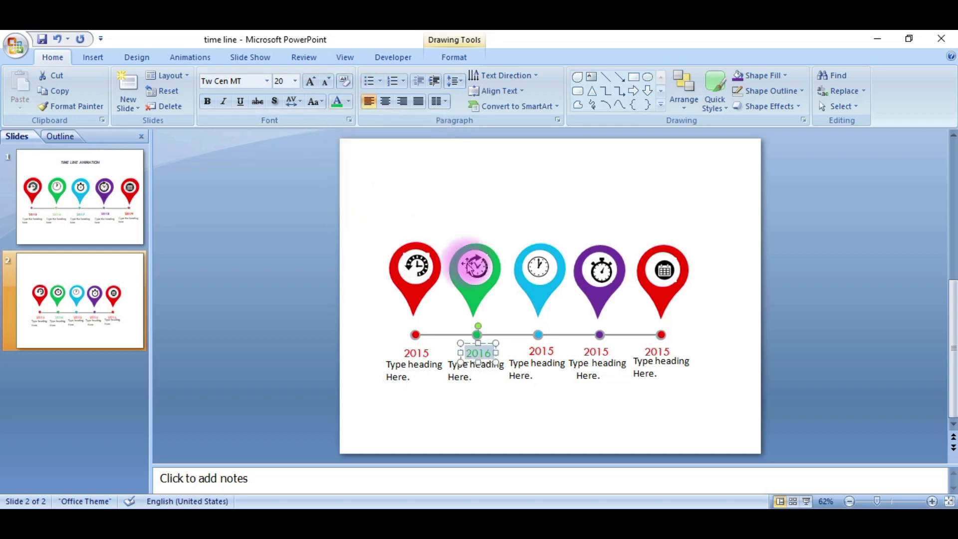
Change the third marker's label to 2017 and set its font color to blue
left_click(550, 354)
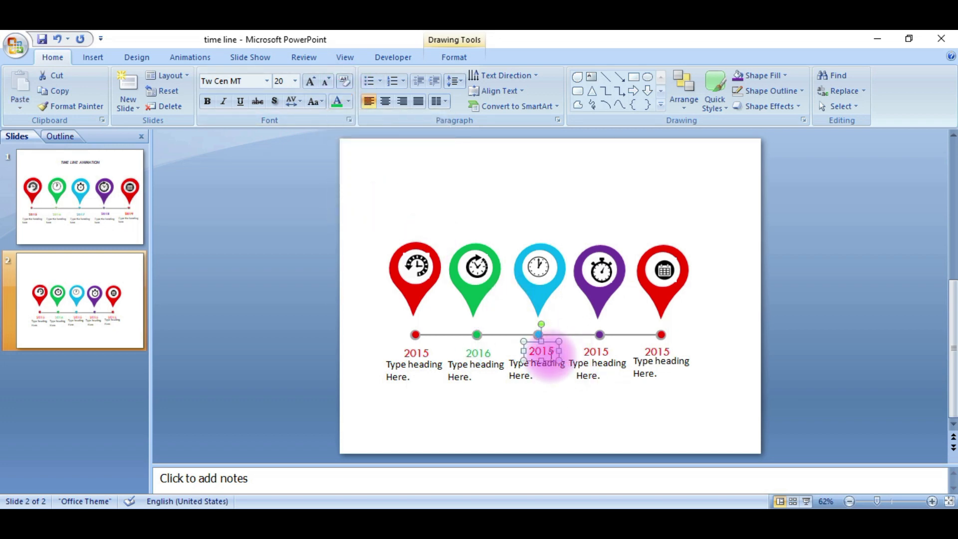
left_click(548, 361)
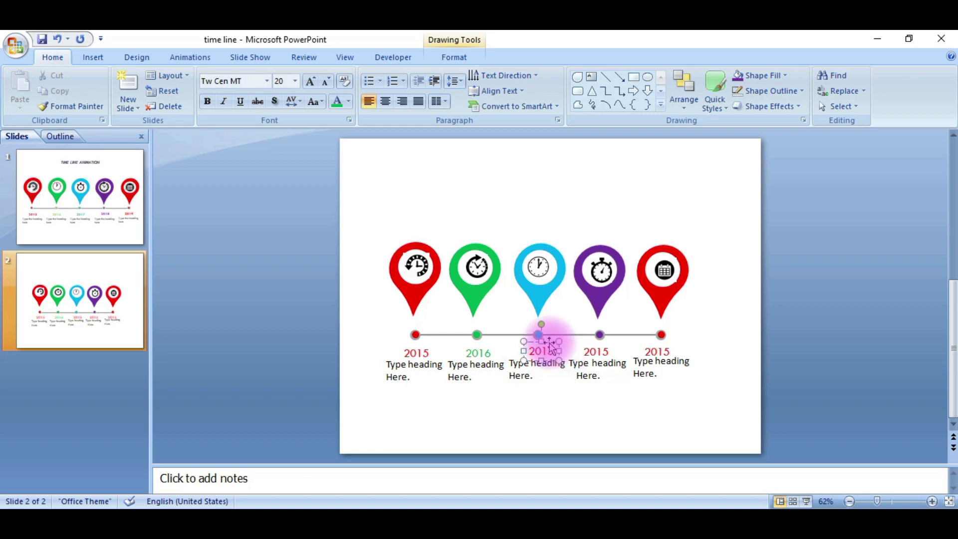
left_click(548, 346)
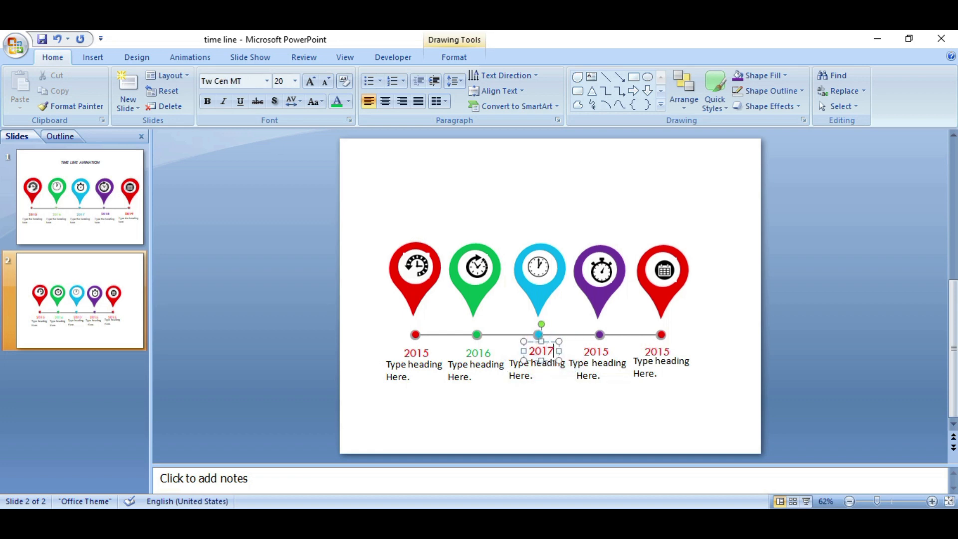
left_click(532, 350)
double_click(532, 351)
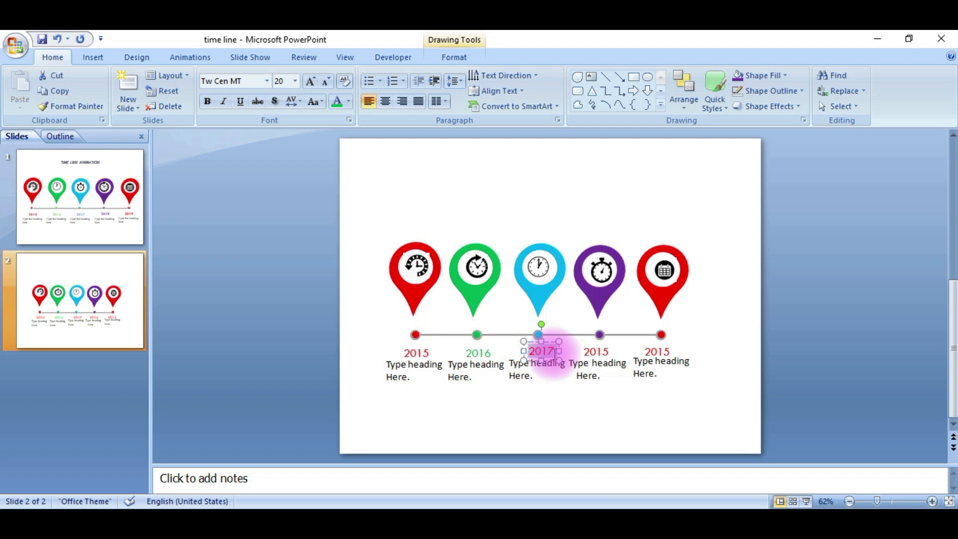
left_click(348, 102)
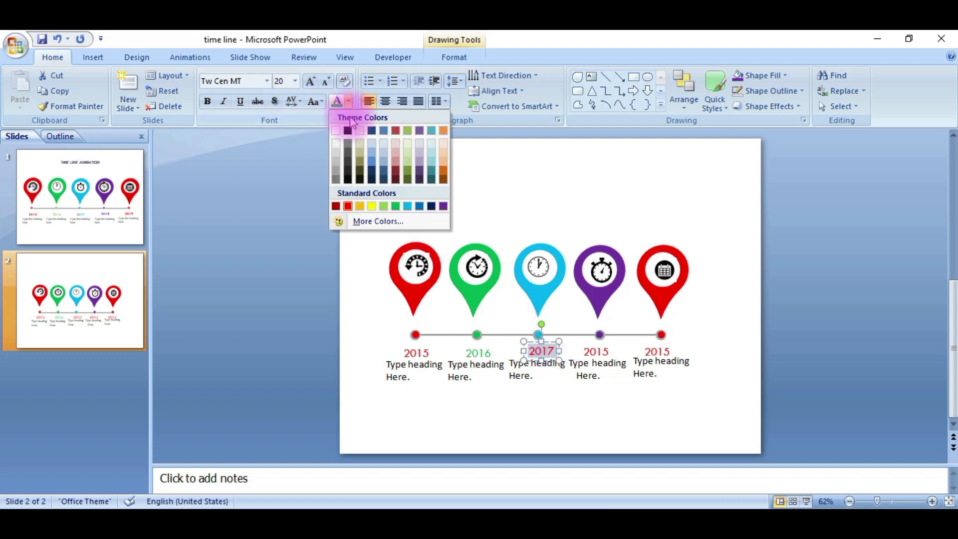
left_click(406, 205)
Change the fourth marker's label to 2018 and select its text to recolor it
left_click(603, 352)
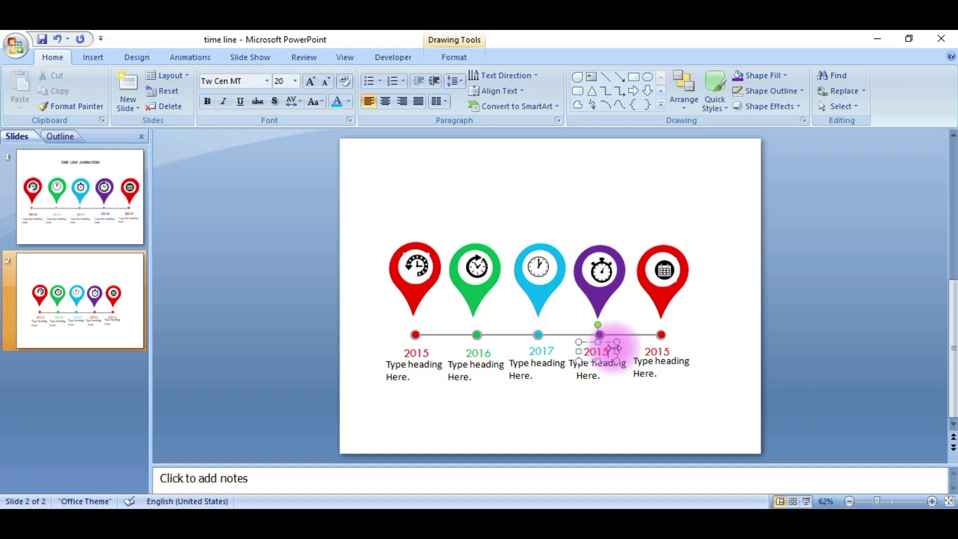
key("BackSpace")
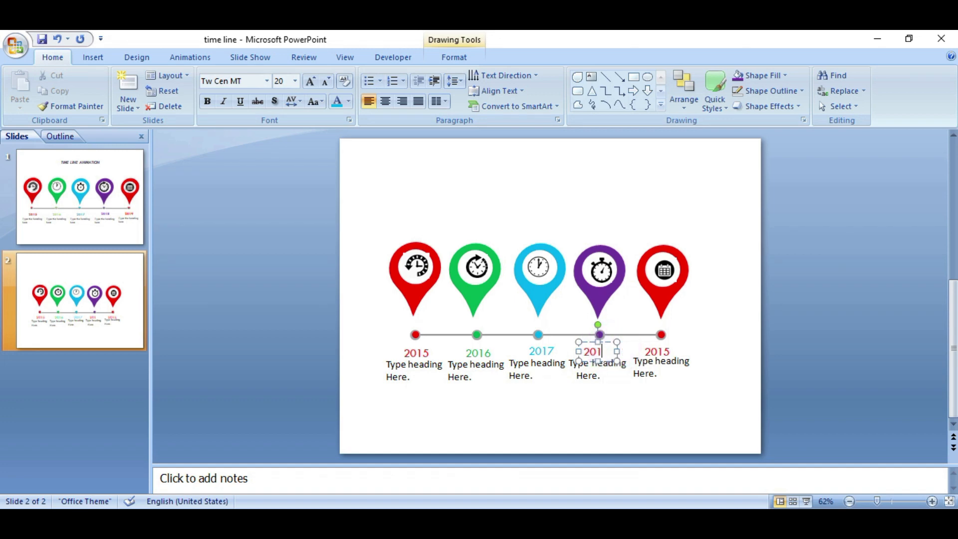
left_click(585, 361)
left_click_drag(585, 349, 609, 351)
left_click(369, 102)
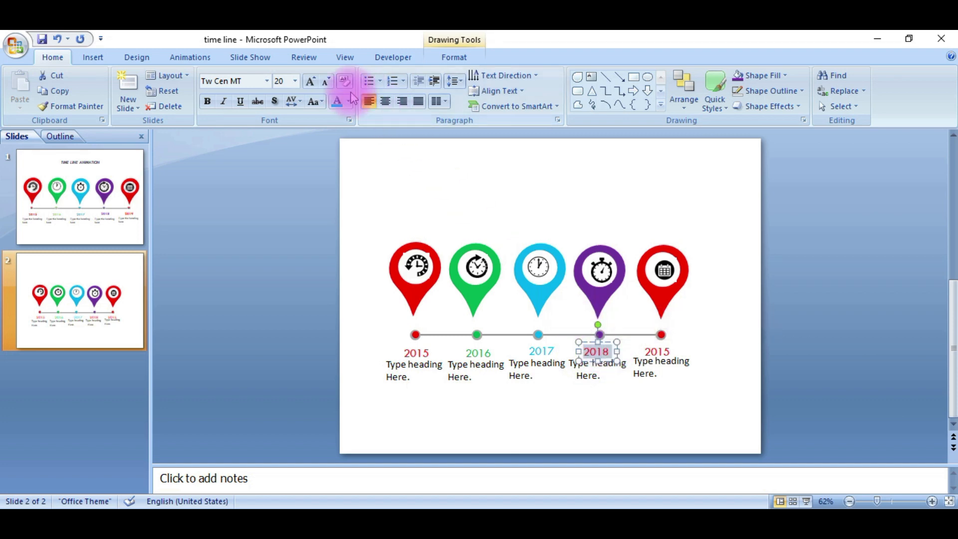